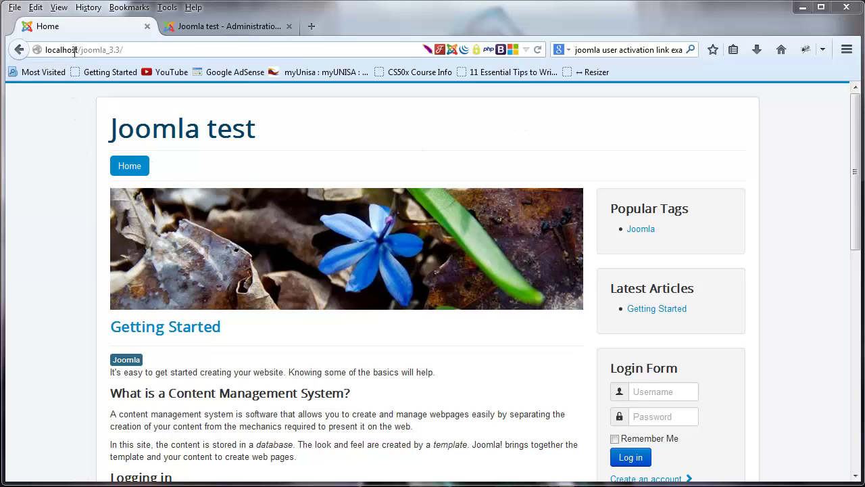
Extend the site address localhost/joomla_3.3/ with administrator as a demonstration, and switch to the already open Joomla administration page
{"action": "left_click", "coordinate": [144, 51]}
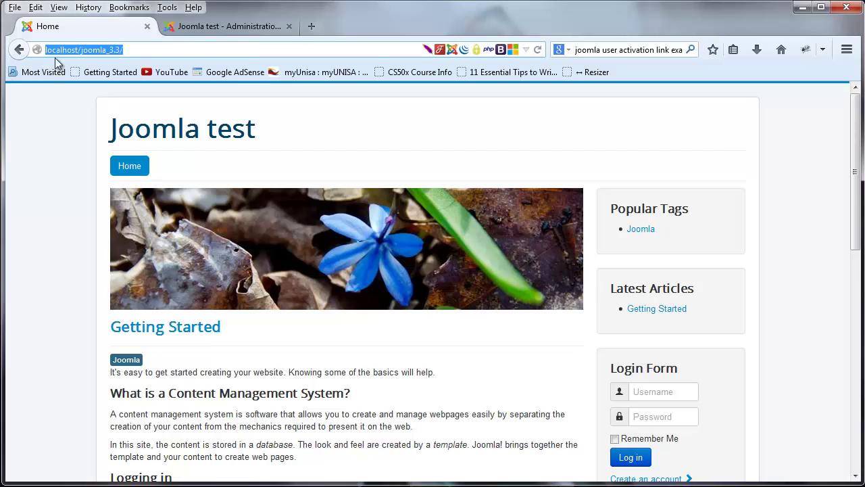
{"action": "left_click", "coordinate": [161, 49]}
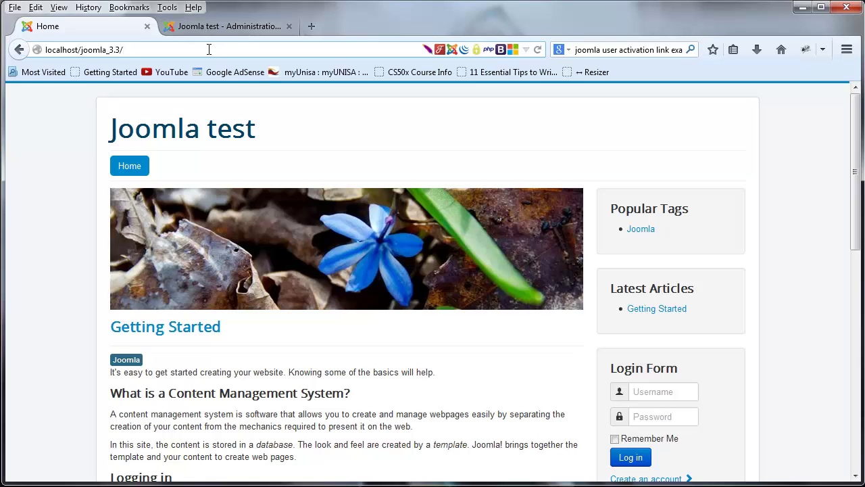
{"action": "type", "text": "ad"}
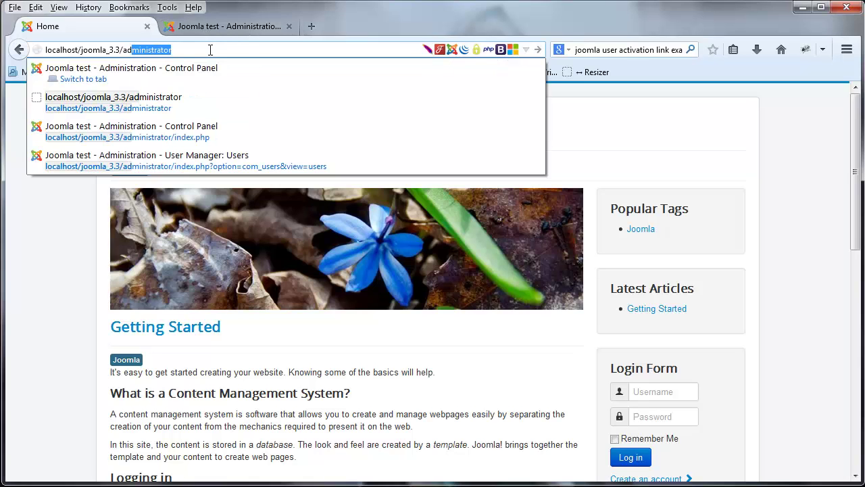
{"action": "key", "text": "Escape"}
{"action": "left_click", "coordinate": [239, 29]}
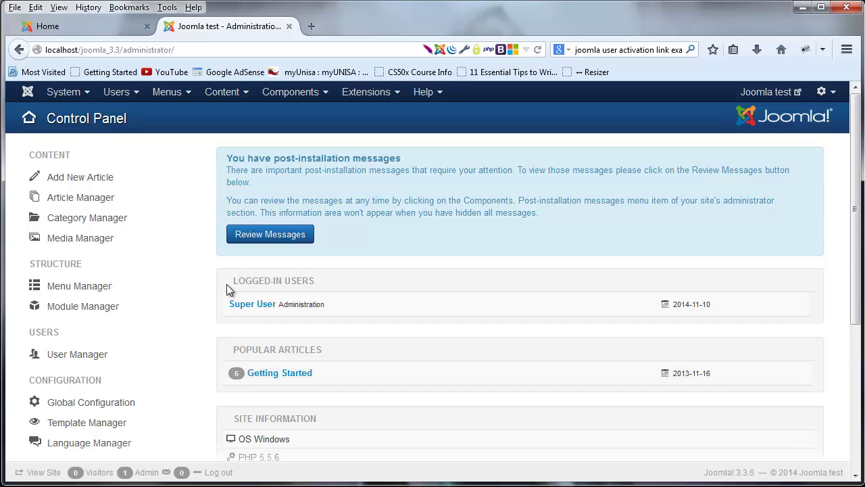
Examine the Control Panel, from its heading and post-installation messages down to the site information and recently added articles
{"action": "triple_click", "coordinate": [94, 122]}
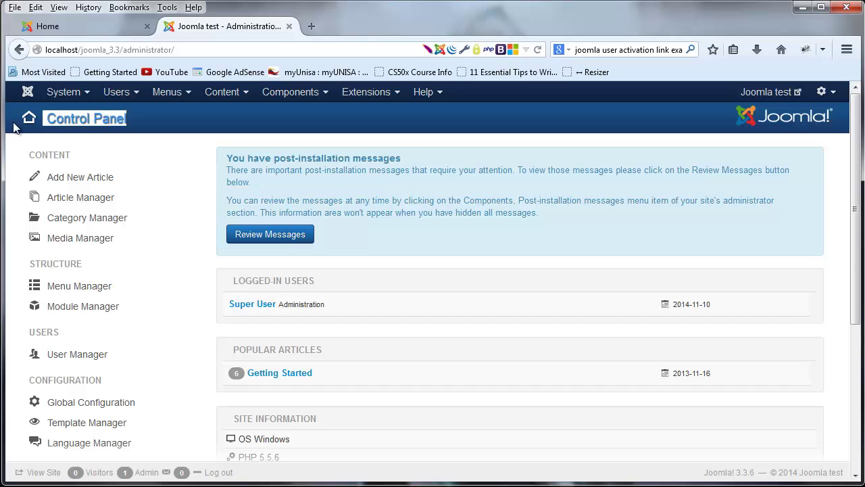
{"action": "left_click", "coordinate": [198, 131]}
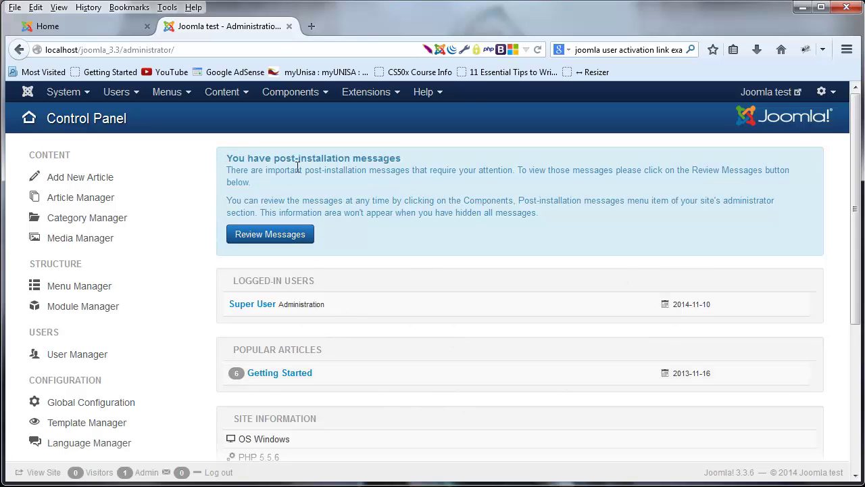
{"action": "left_click_drag", "start_coordinate": [229, 158], "coordinate": [530, 218]}
{"action": "left_click", "coordinate": [501, 212]}
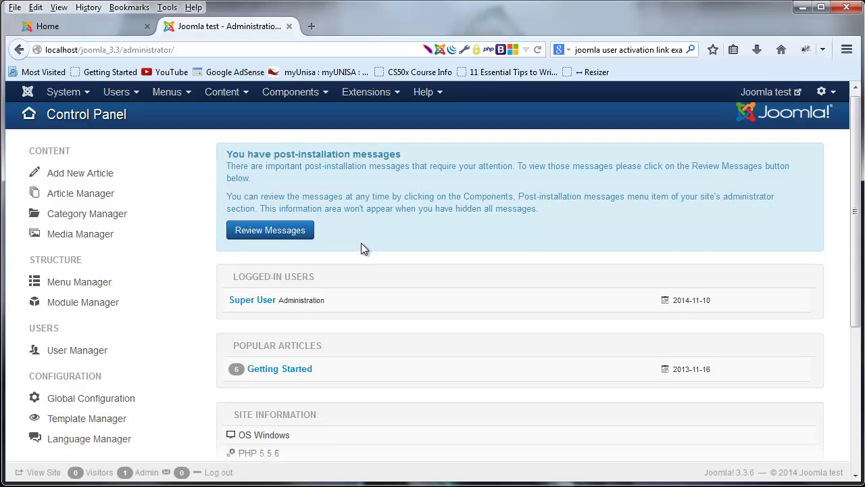
{"action": "scroll", "coordinate": [361, 243], "scroll_direction": "down", "scroll_amount": 2}
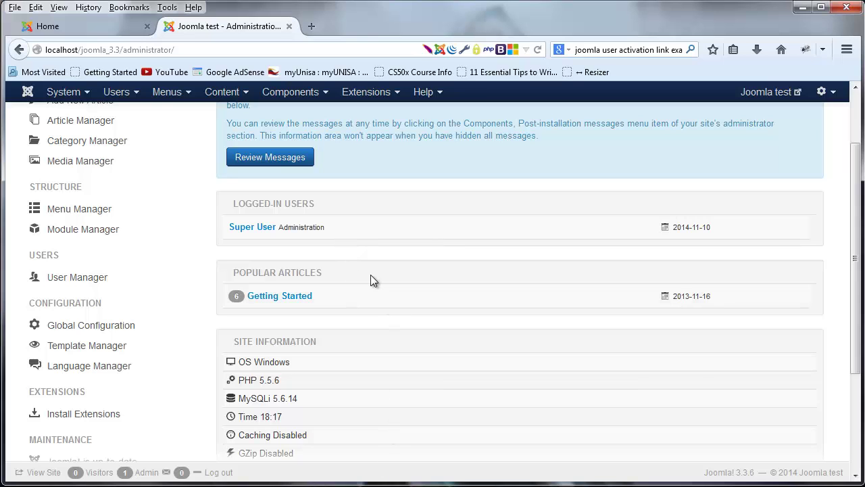
{"action": "scroll", "coordinate": [370, 273], "scroll_direction": "down", "scroll_amount": 2}
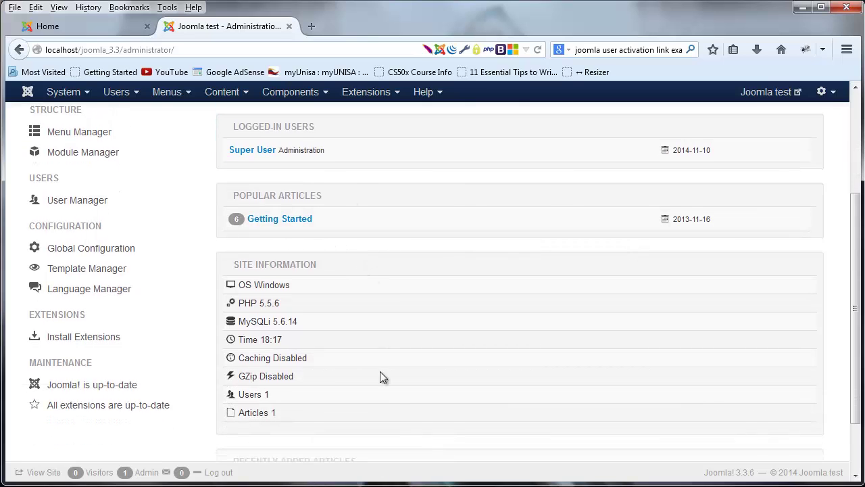
{"action": "scroll", "coordinate": [368, 442], "scroll_direction": "down", "scroll_amount": 2}
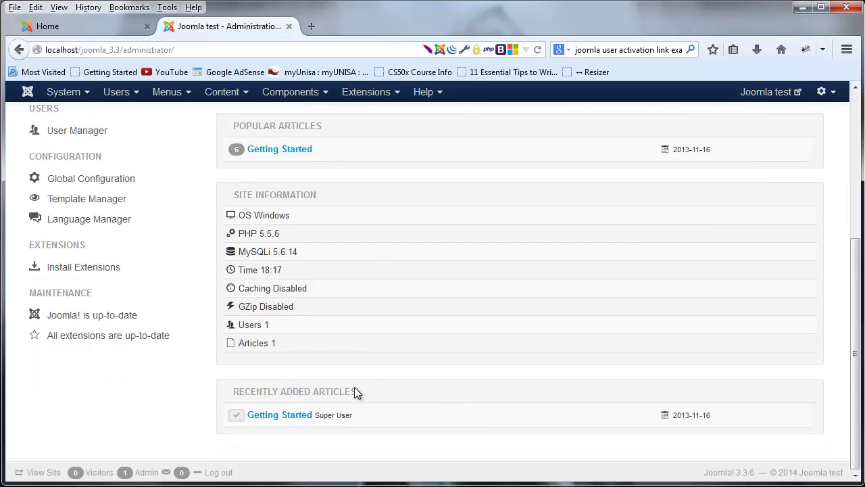
{"action": "scroll", "coordinate": [390, 392], "scroll_direction": "up", "scroll_amount": 6}
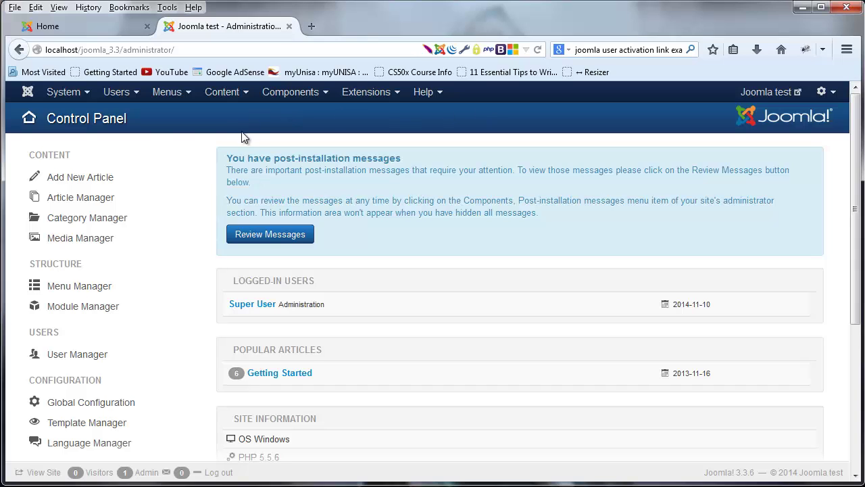
Examine the System and Users options of the administration area, including User Manager, Groups, Access Levels and User Notes
{"action": "left_click", "coordinate": [28, 97]}
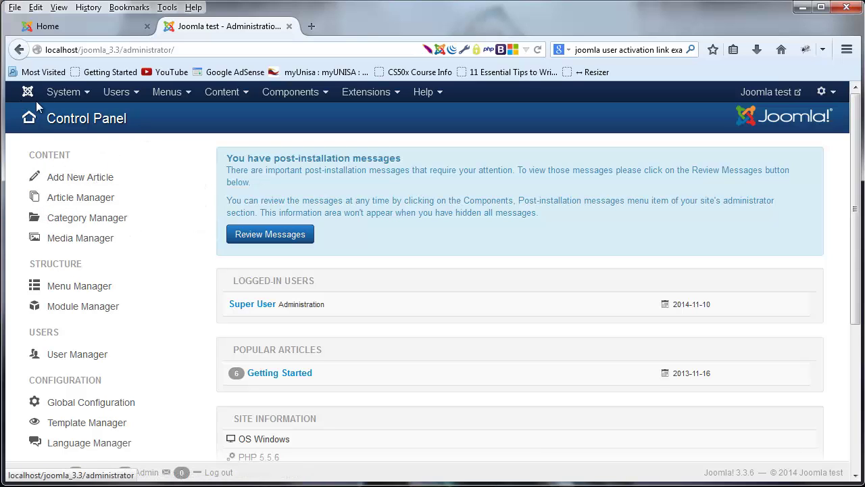
{"action": "left_click", "coordinate": [90, 99]}
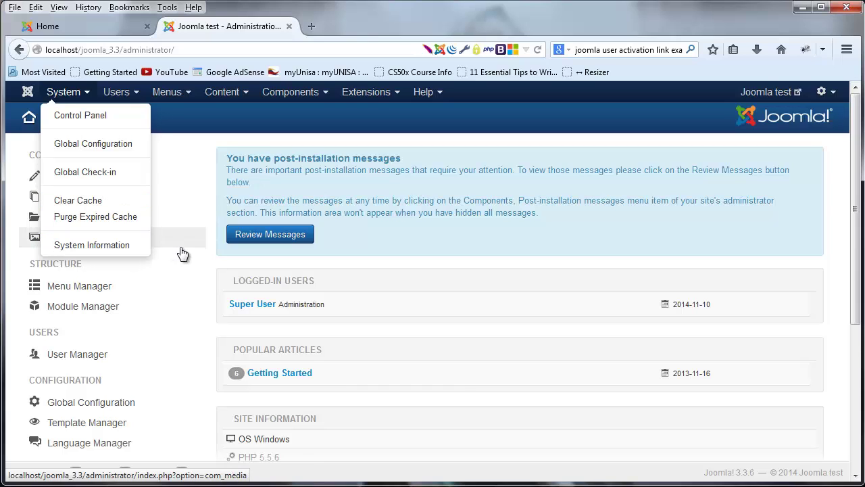
{"action": "left_click", "coordinate": [136, 95]}
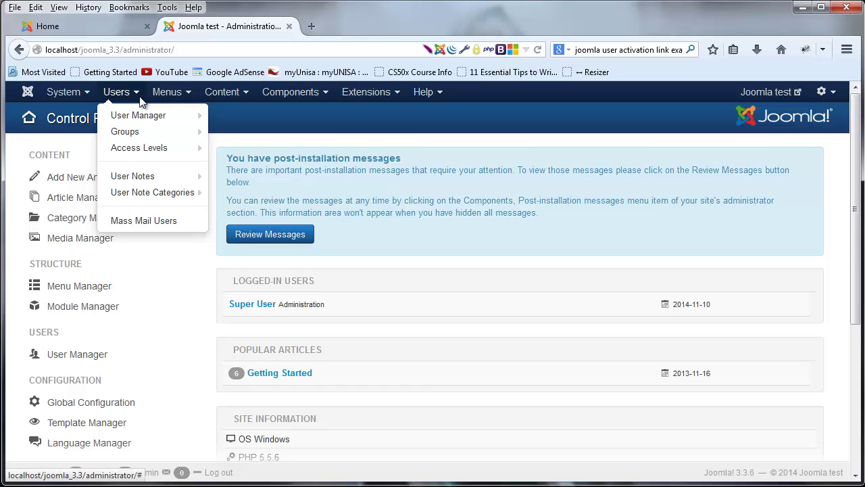
{"action": "mouse_move", "coordinate": [137, 118]}
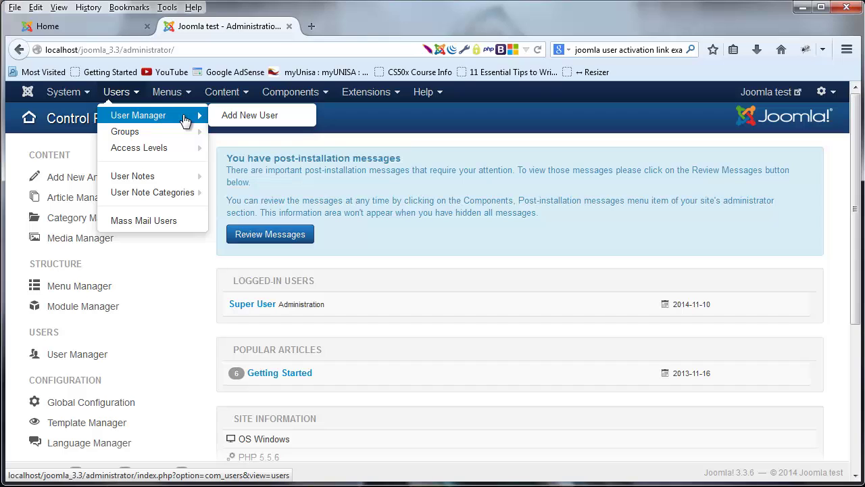
{"action": "mouse_move", "coordinate": [169, 134]}
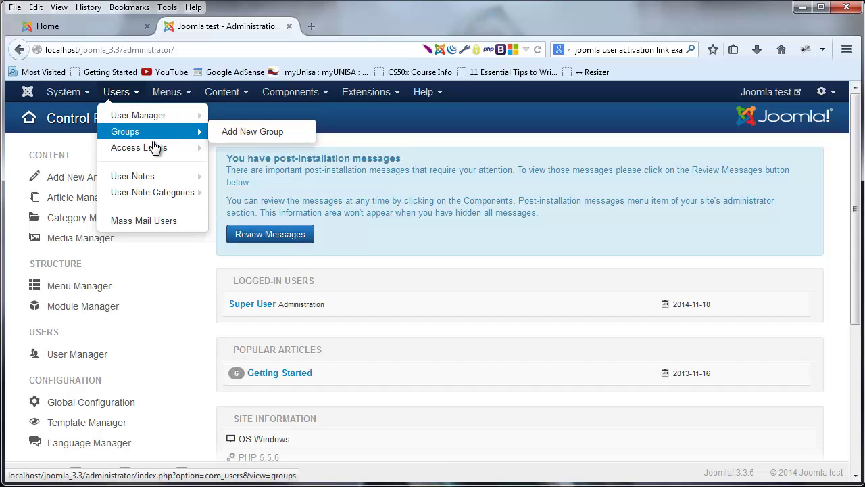
{"action": "mouse_move", "coordinate": [154, 148]}
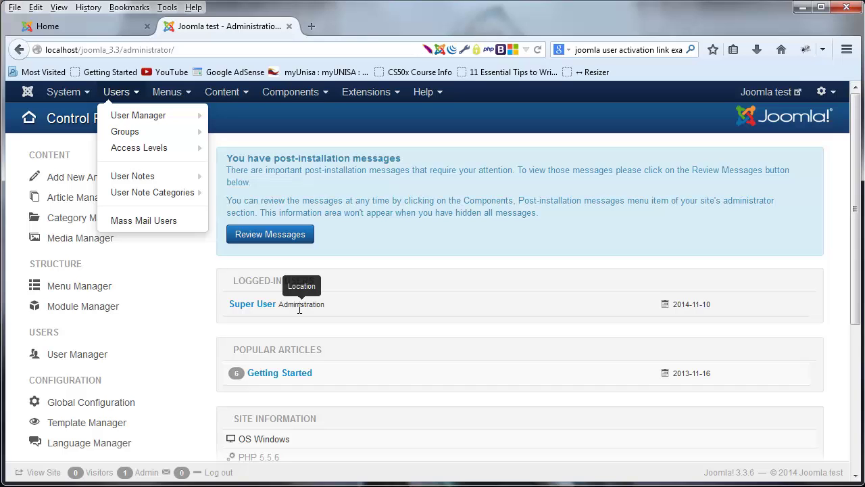
{"action": "mouse_move", "coordinate": [190, 116]}
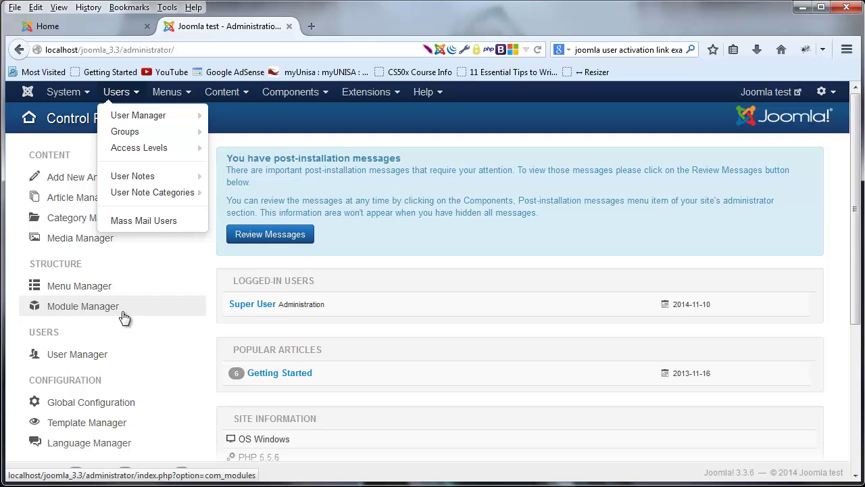
{"action": "left_click", "coordinate": [169, 93]}
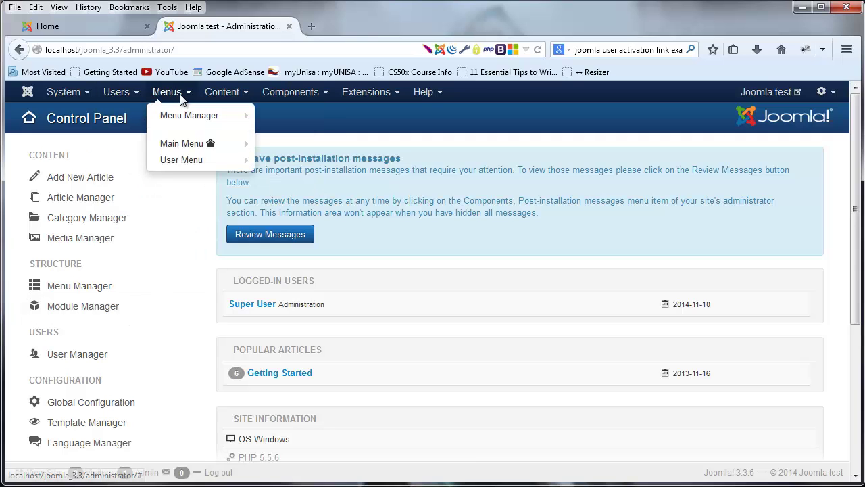
{"action": "left_click", "coordinate": [117, 92]}
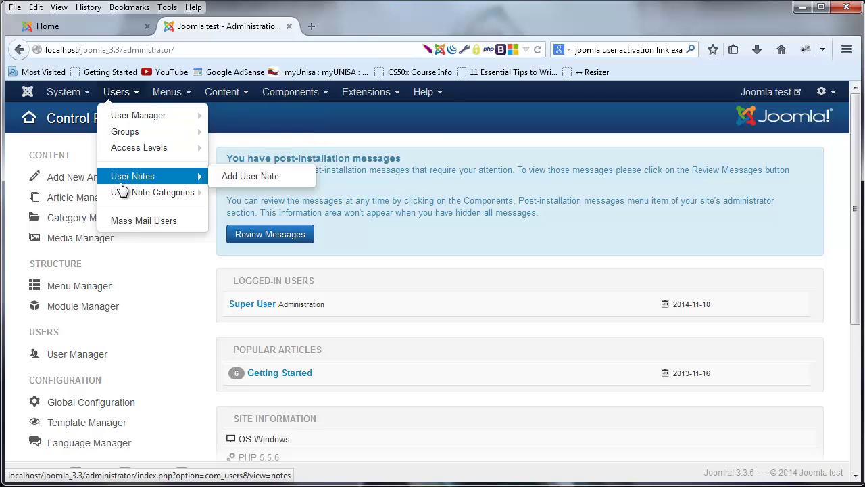
Open the Menu Manager and look over the options offered for the Main Menu and User Menu
{"action": "left_click", "coordinate": [176, 97]}
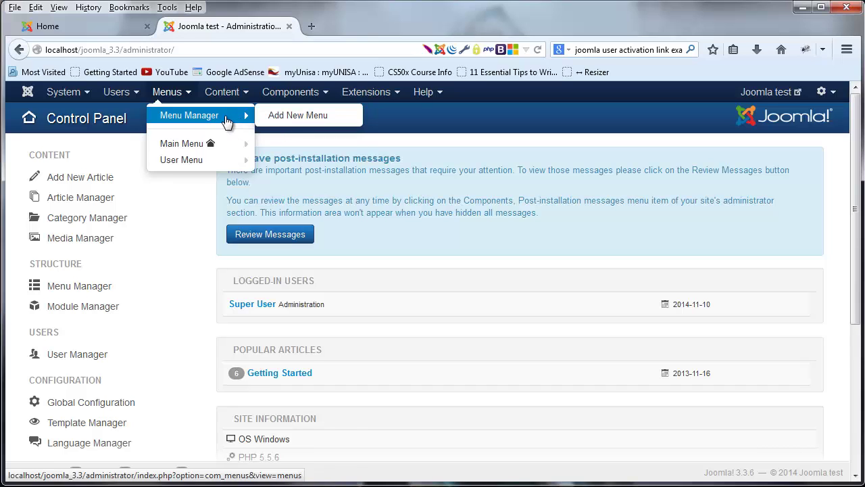
{"action": "left_click", "coordinate": [226, 118]}
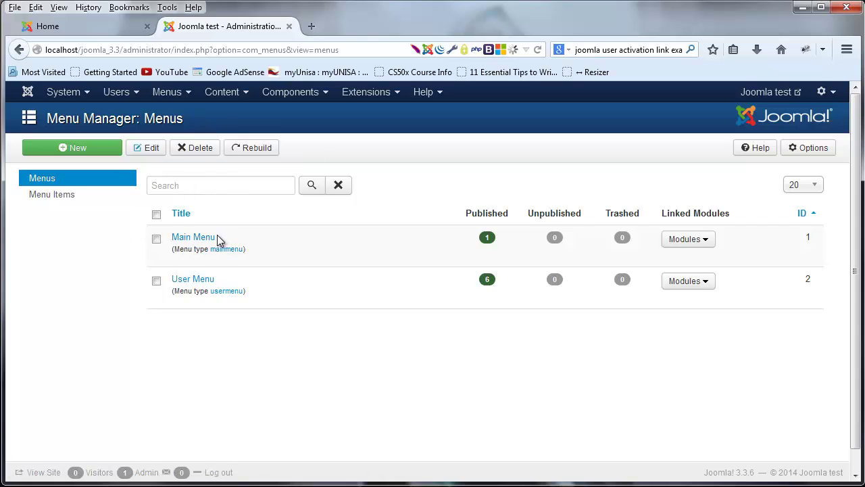
{"action": "left_click", "coordinate": [184, 94]}
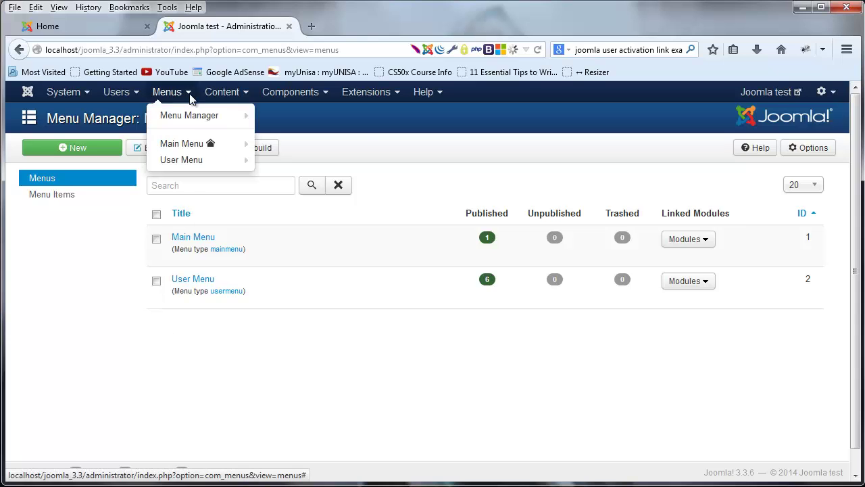
{"action": "mouse_move", "coordinate": [194, 141]}
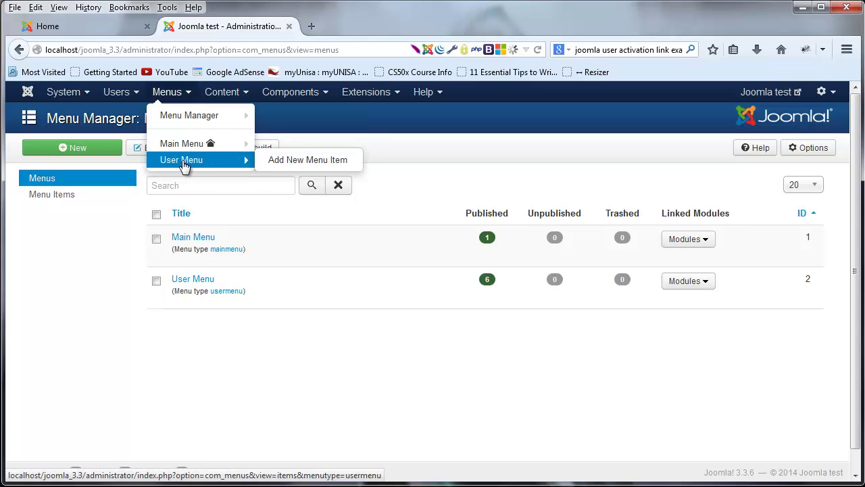
{"action": "left_click", "coordinate": [207, 410]}
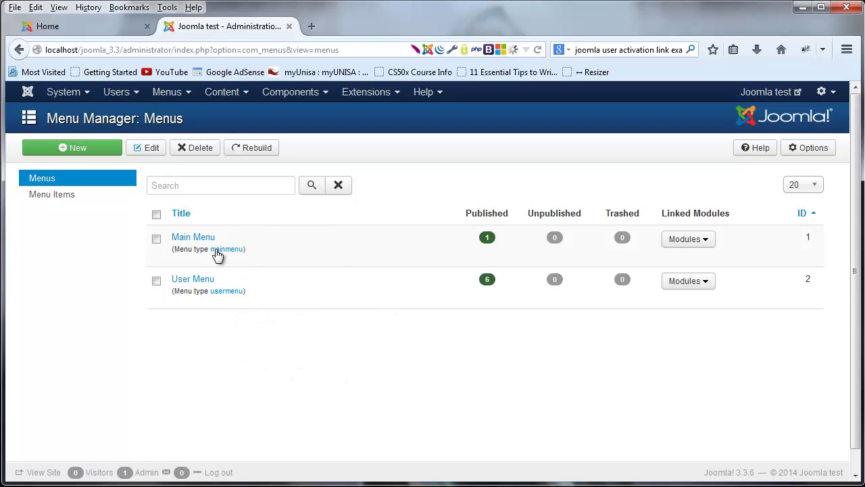
Compare the menus in the Menu Manager with the public Joomla test home page, reading that page down to its footer
{"action": "left_click", "coordinate": [102, 29]}
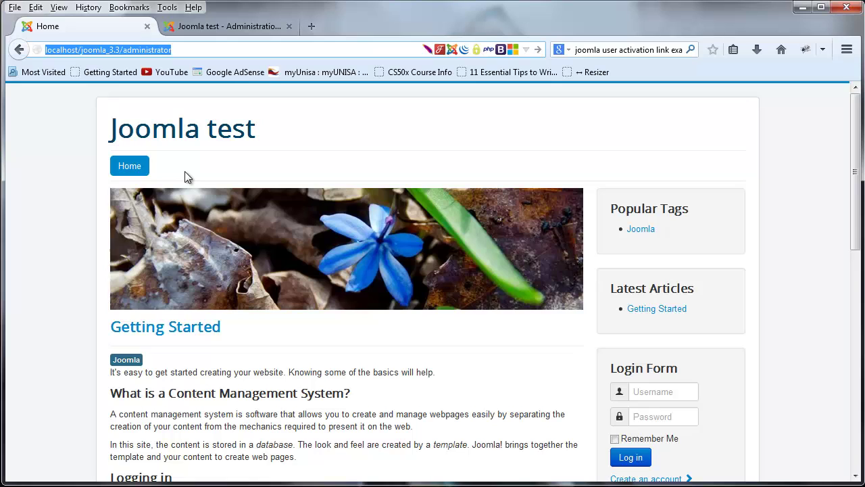
{"action": "left_click", "coordinate": [204, 27]}
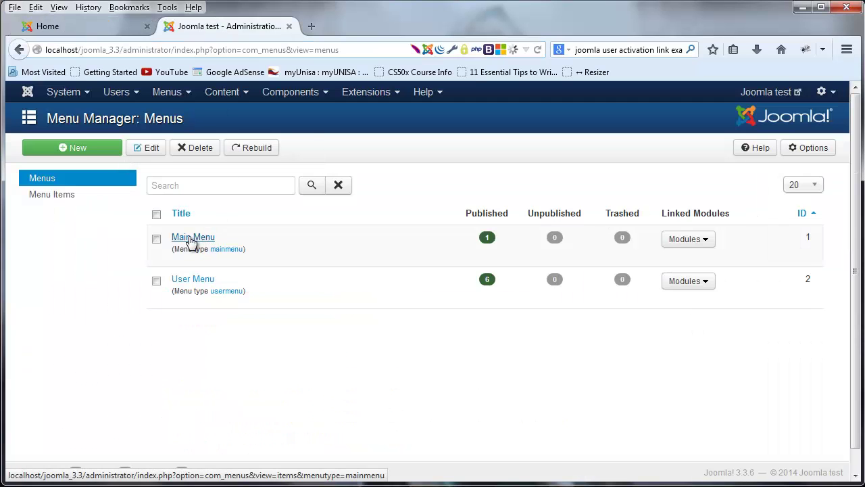
{"action": "left_click", "coordinate": [92, 25]}
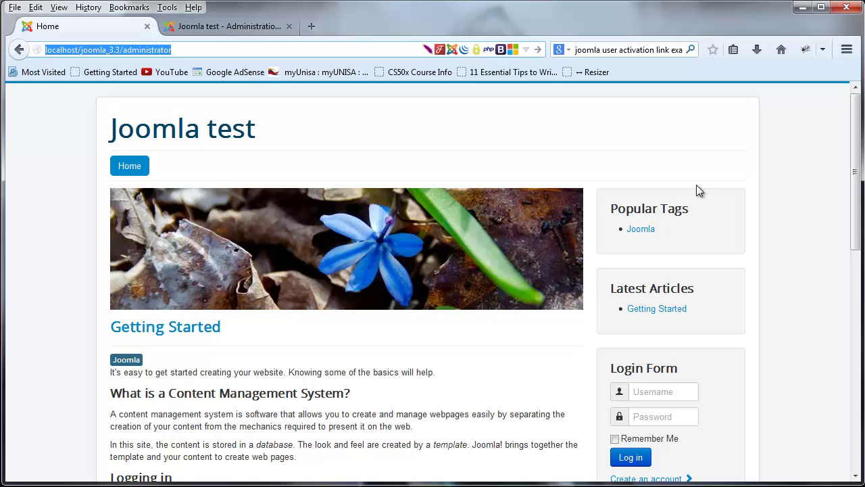
{"action": "scroll", "coordinate": [448, 364], "scroll_direction": "down", "scroll_amount": 6}
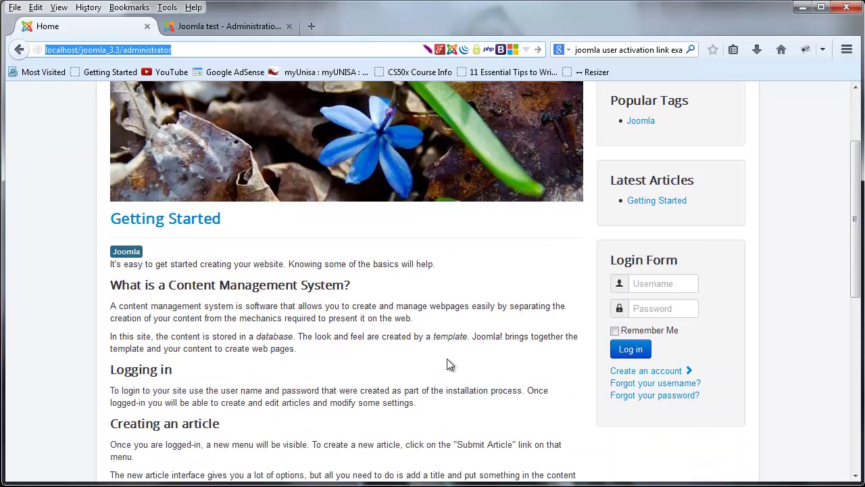
{"action": "scroll", "coordinate": [447, 365], "scroll_direction": "down", "scroll_amount": 2}
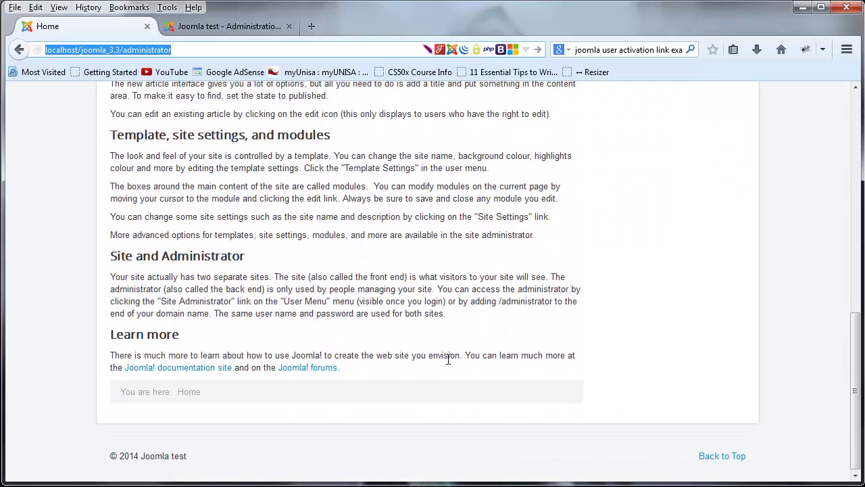
{"action": "scroll", "coordinate": [448, 359], "scroll_direction": "up", "scroll_amount": 8}
{"action": "left_click", "coordinate": [203, 27]}
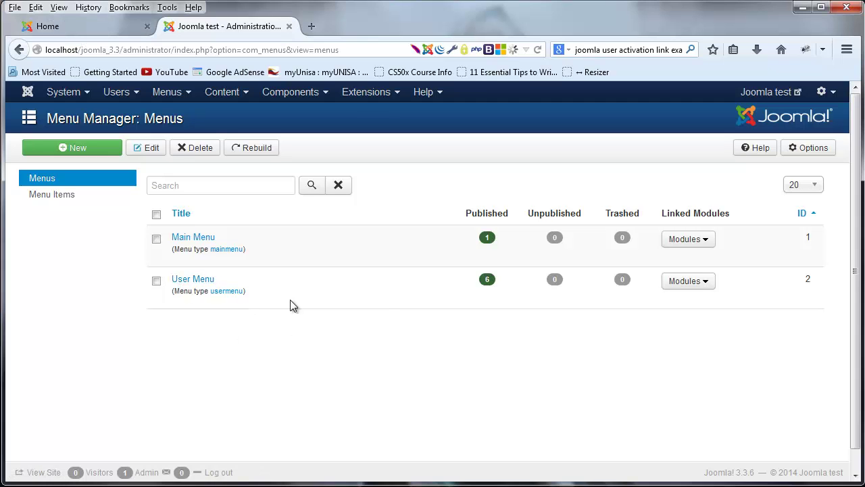
{"action": "left_click", "coordinate": [97, 32]}
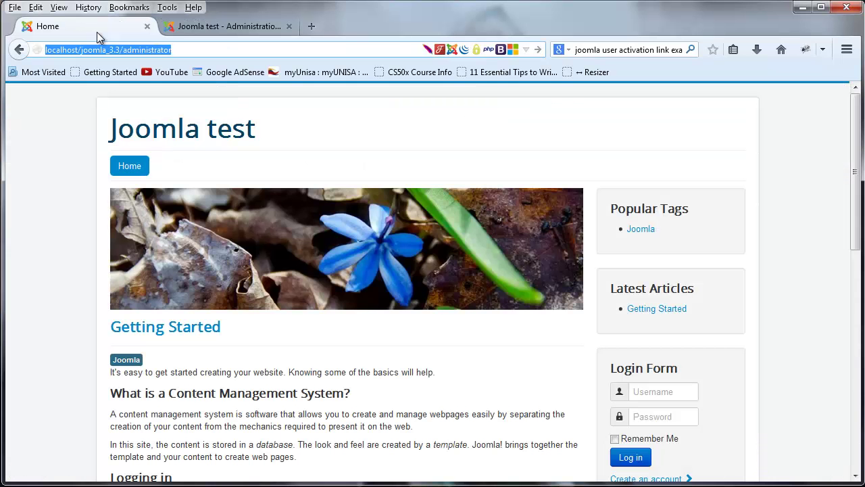
{"action": "left_click", "coordinate": [206, 25]}
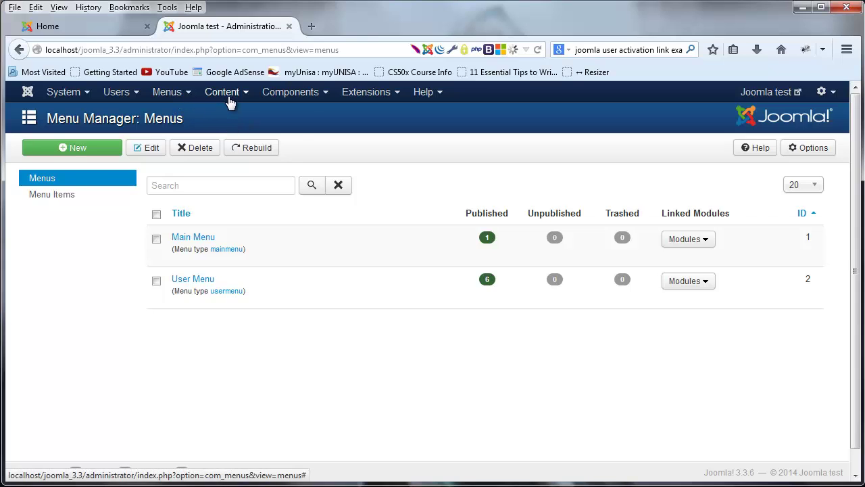
Look over the Article Manager option under Content and read the Getting Started article on the public home page
{"action": "left_click", "coordinate": [237, 95]}
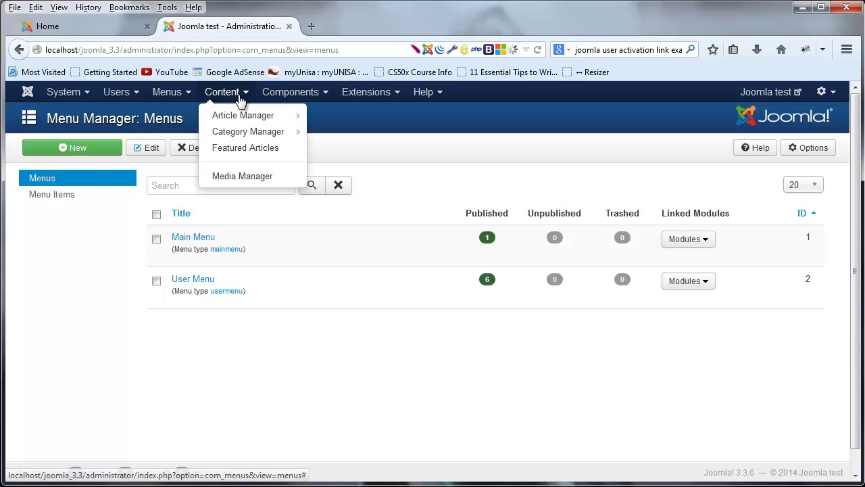
{"action": "mouse_move", "coordinate": [242, 118]}
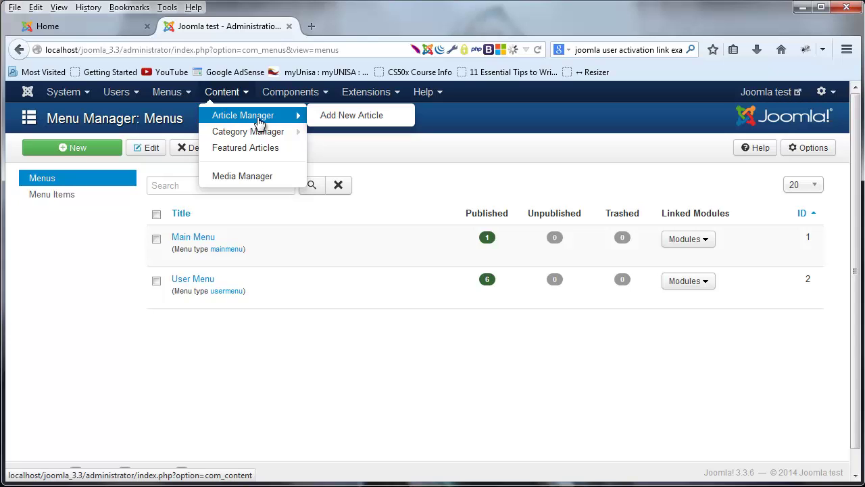
{"action": "left_click", "coordinate": [47, 26]}
{"action": "scroll", "coordinate": [92, 280], "scroll_direction": "down", "scroll_amount": 2}
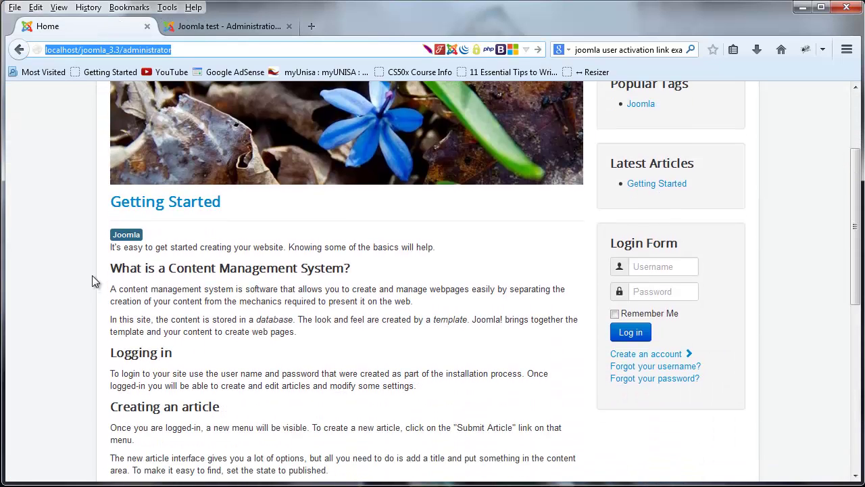
{"action": "left_click", "coordinate": [134, 239]}
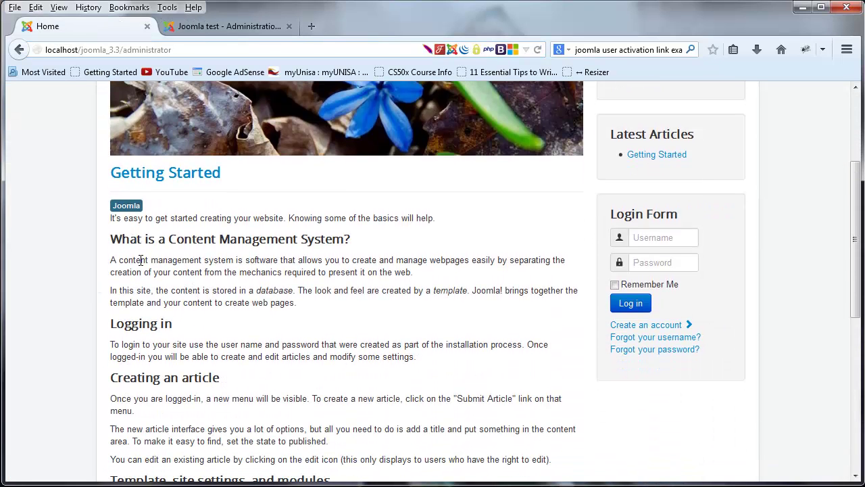
{"action": "scroll", "coordinate": [141, 259], "scroll_direction": "down", "scroll_amount": 1}
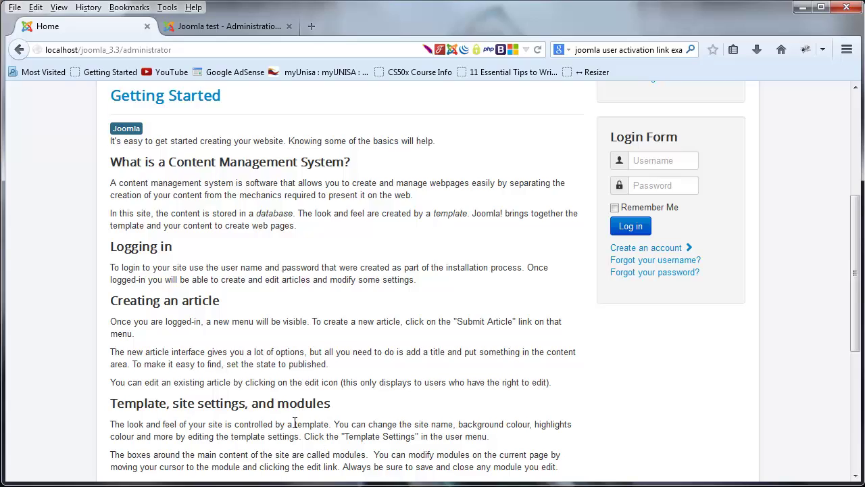
{"action": "scroll", "coordinate": [294, 424], "scroll_direction": "down", "scroll_amount": 2}
{"action": "scroll", "coordinate": [264, 444], "scroll_direction": "down", "scroll_amount": 2}
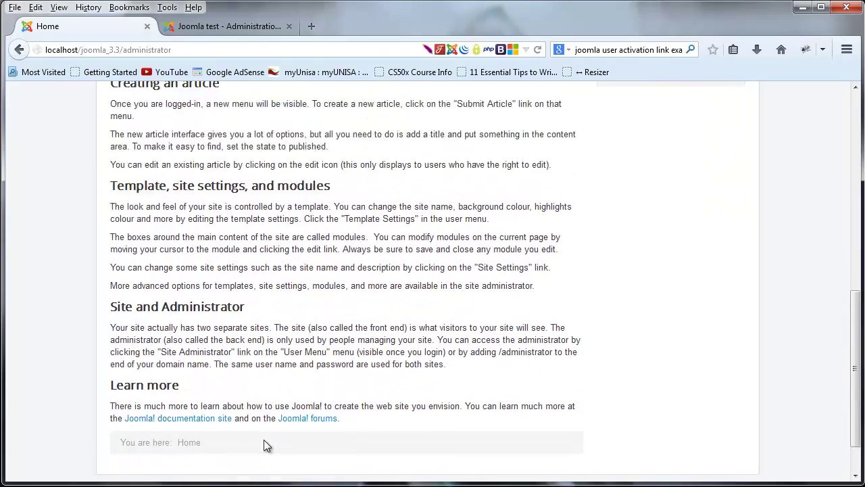
{"action": "scroll", "coordinate": [308, 379], "scroll_direction": "up", "scroll_amount": 7}
Return to the administration area, open the Article Manager and review the article, category and featured-article options for content
{"action": "left_click", "coordinate": [223, 27]}
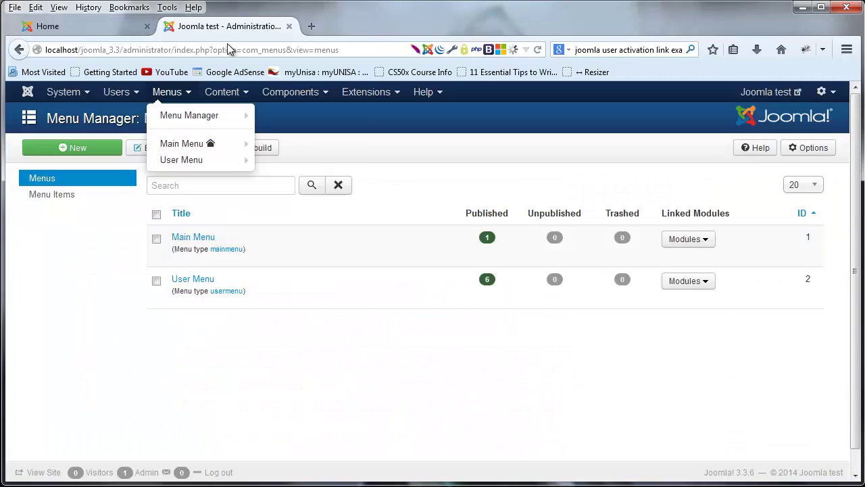
{"action": "mouse_move", "coordinate": [225, 98]}
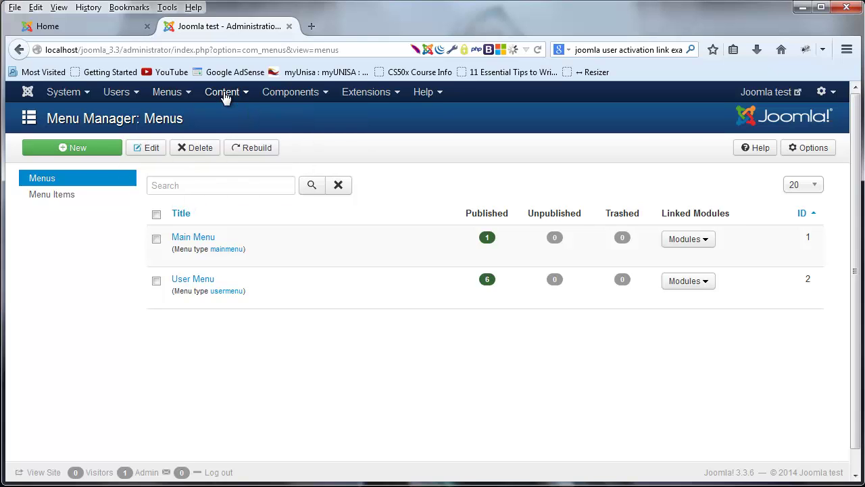
{"action": "left_click", "coordinate": [274, 116]}
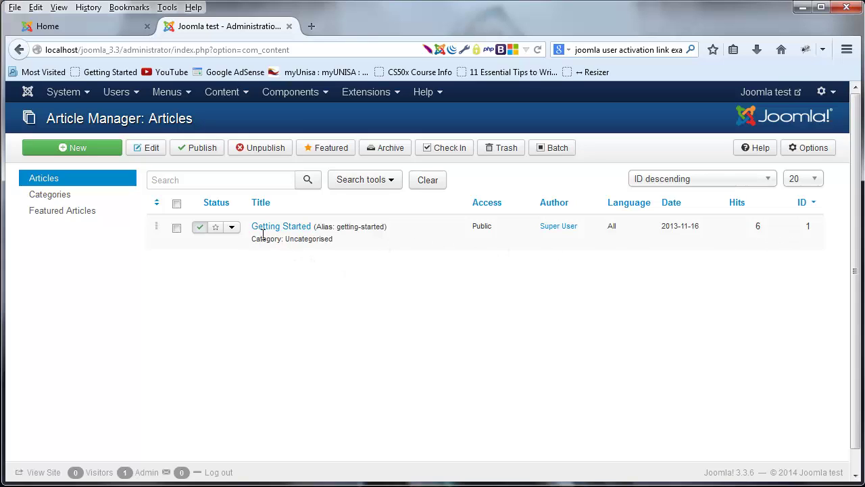
{"action": "left_click", "coordinate": [240, 92]}
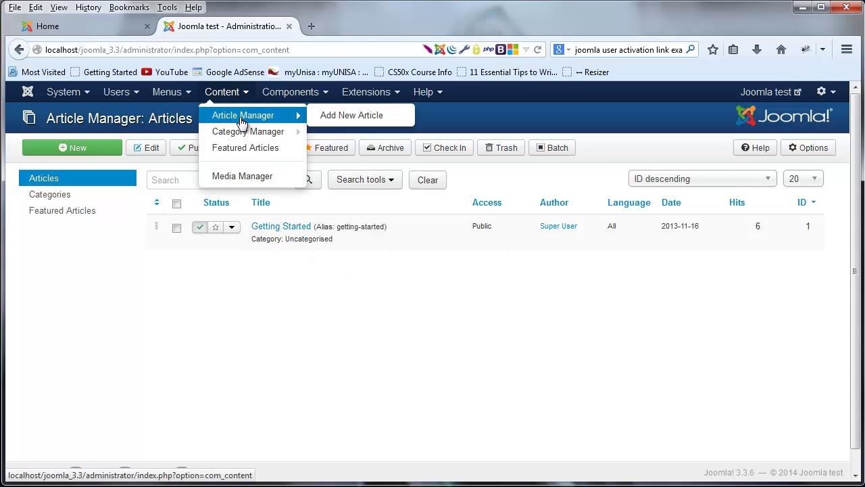
{"action": "left_click", "coordinate": [341, 283]}
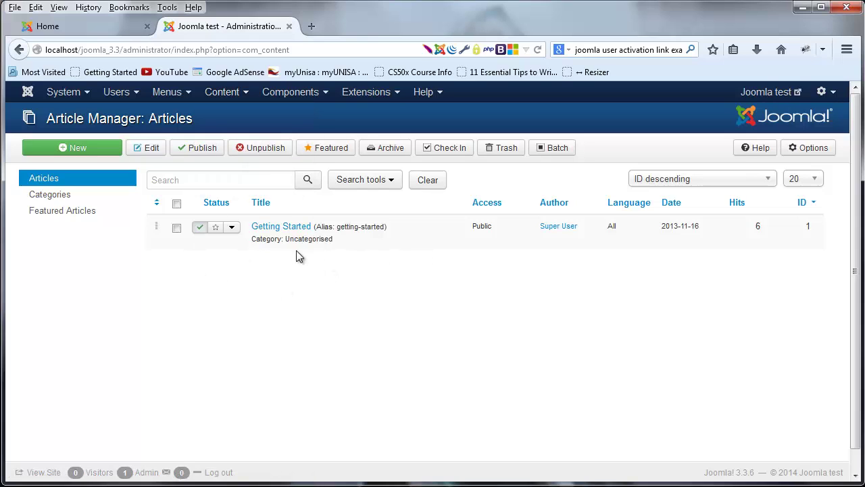
{"action": "left_click", "coordinate": [246, 97]}
{"action": "mouse_move", "coordinate": [247, 138]}
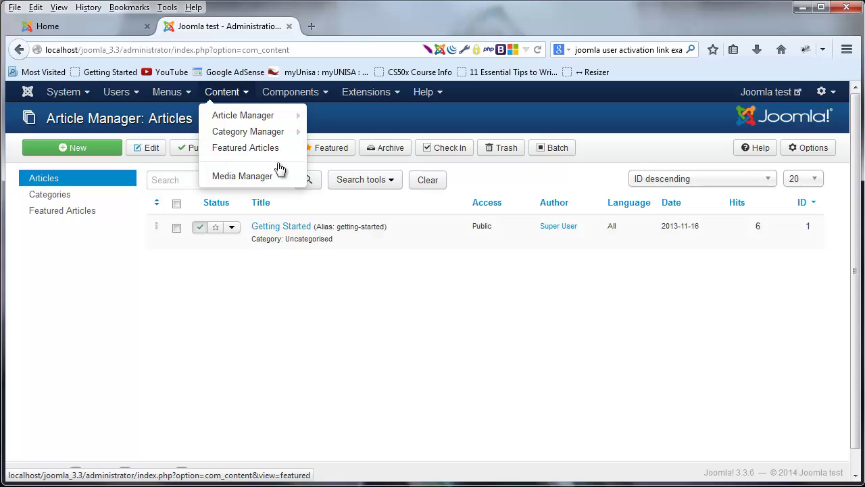
{"action": "left_click", "coordinate": [371, 266]}
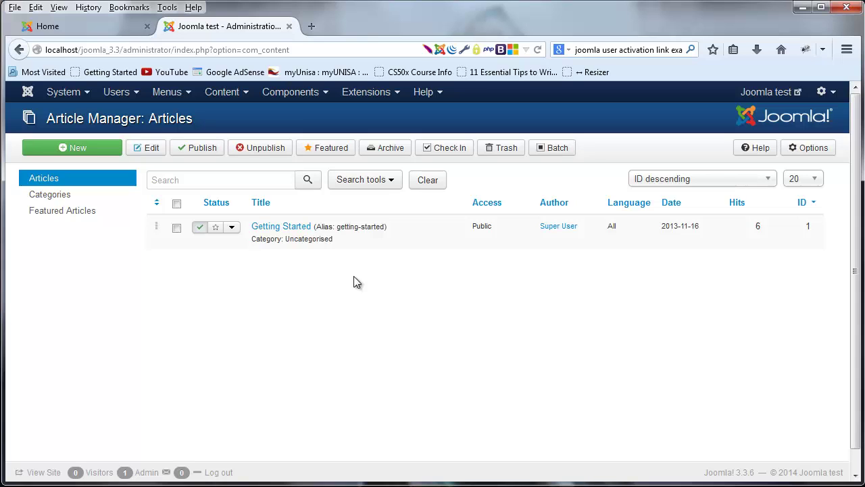
Open the Media Manager and look over its folders and image files
{"action": "left_click", "coordinate": [227, 91]}
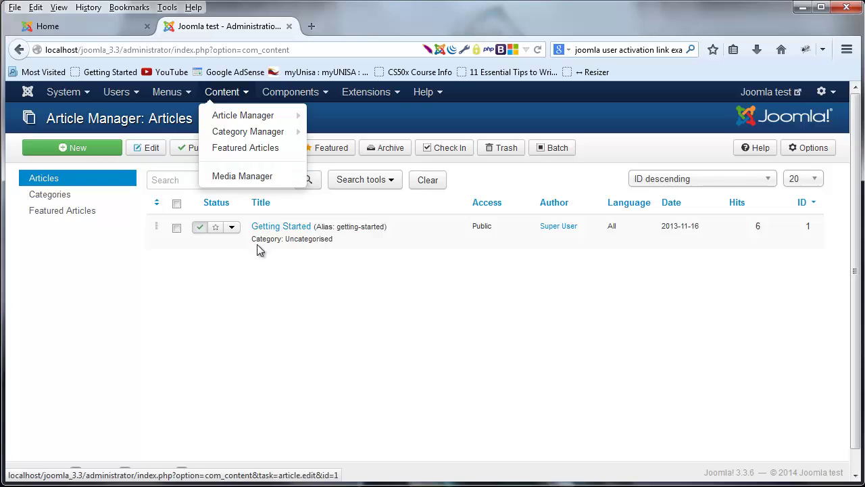
{"action": "left_click", "coordinate": [262, 181]}
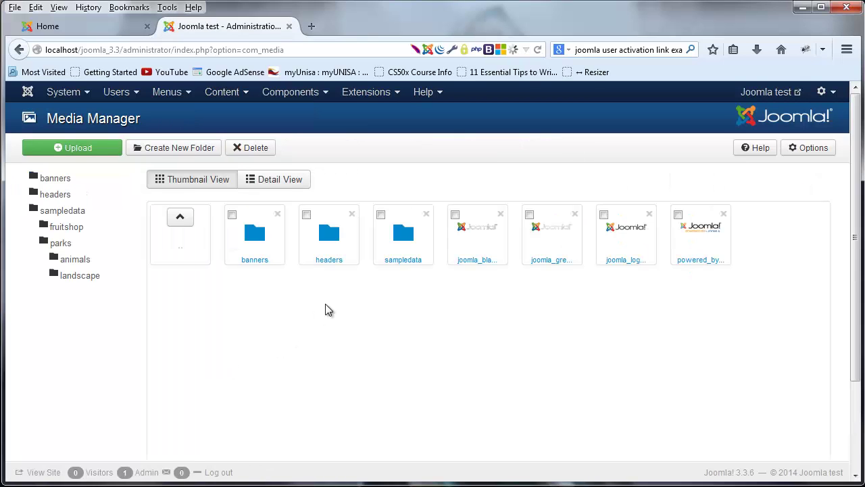
{"action": "scroll", "coordinate": [329, 309], "scroll_direction": "down", "scroll_amount": 2}
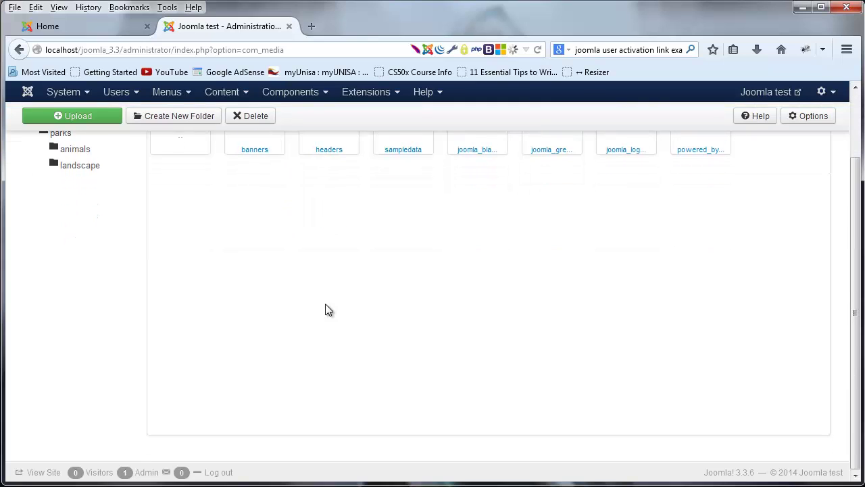
{"action": "scroll", "coordinate": [328, 309], "scroll_direction": "up", "scroll_amount": 2}
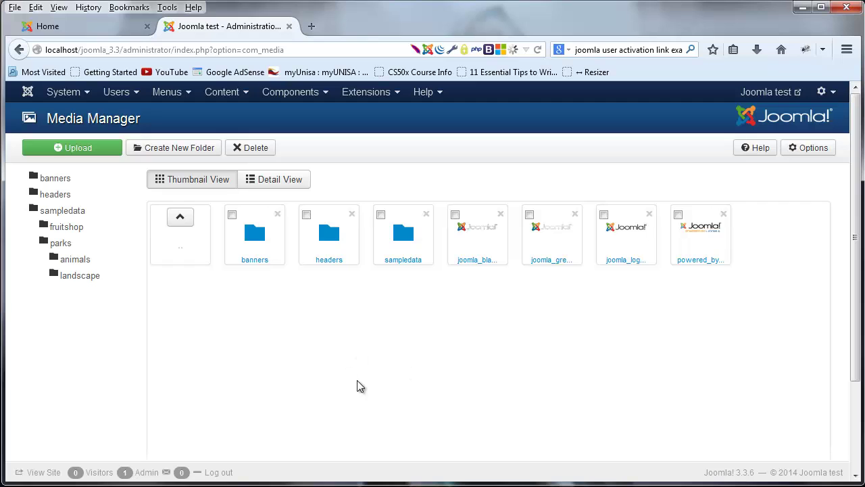
{"action": "scroll", "coordinate": [380, 380], "scroll_direction": "down", "scroll_amount": 3}
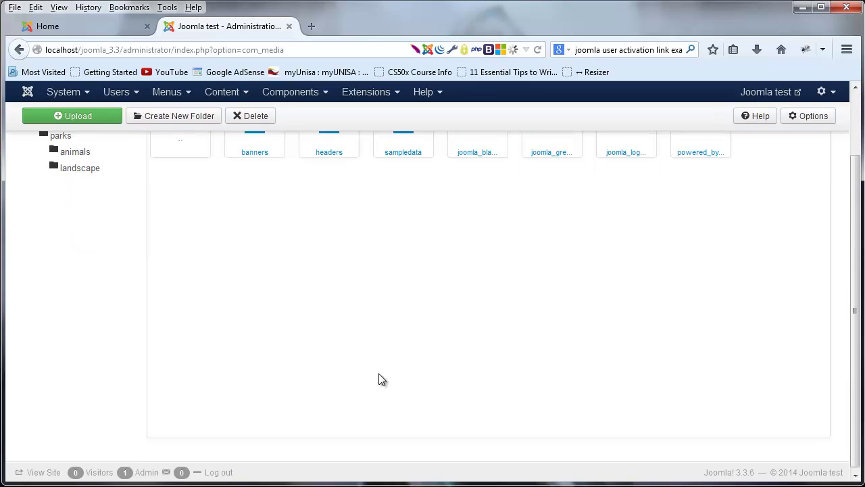
{"action": "scroll", "coordinate": [380, 380], "scroll_direction": "up", "scroll_amount": 3}
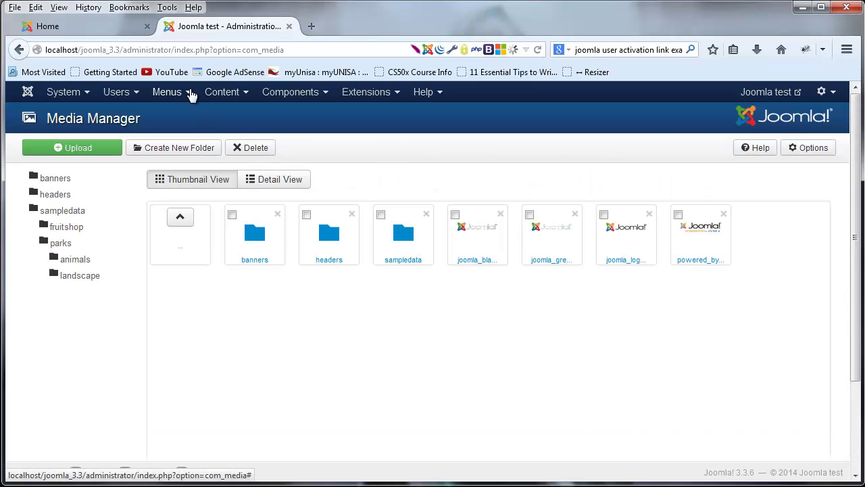
Examine the available Components, from Banners and Contacts through Post-installation Messages and Search
{"action": "left_click", "coordinate": [191, 94]}
{"action": "left_click", "coordinate": [290, 93]}
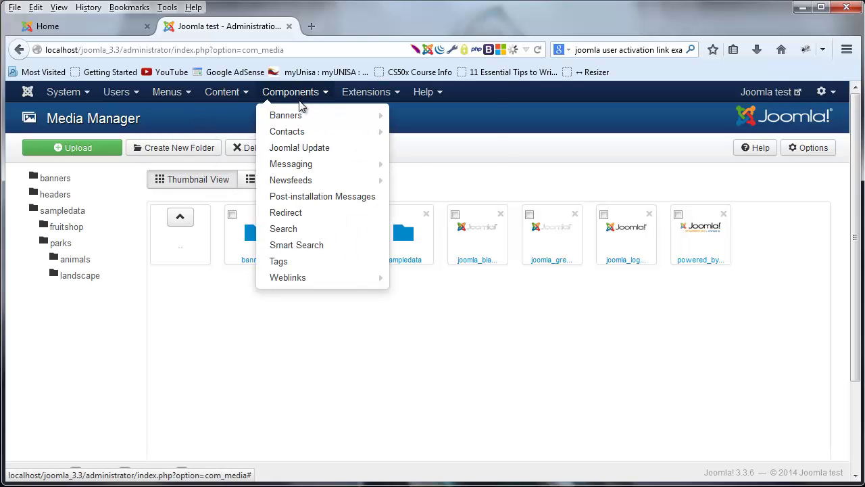
{"action": "mouse_move", "coordinate": [294, 120]}
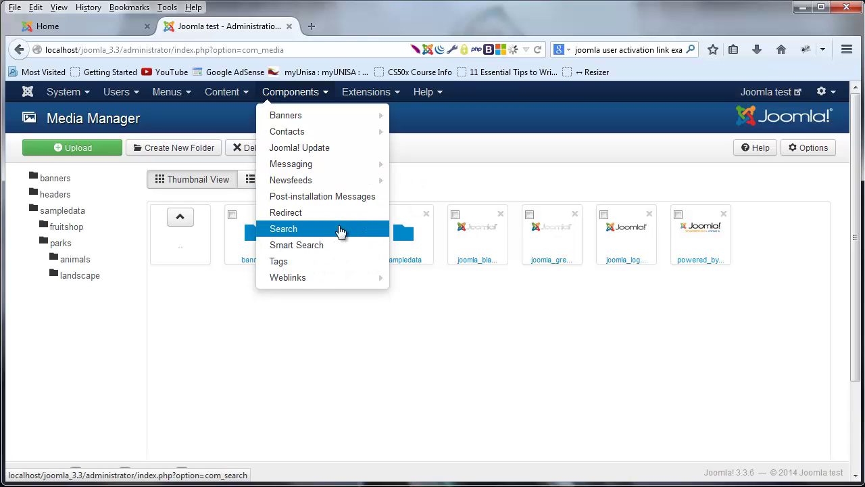
{"action": "mouse_move", "coordinate": [328, 137]}
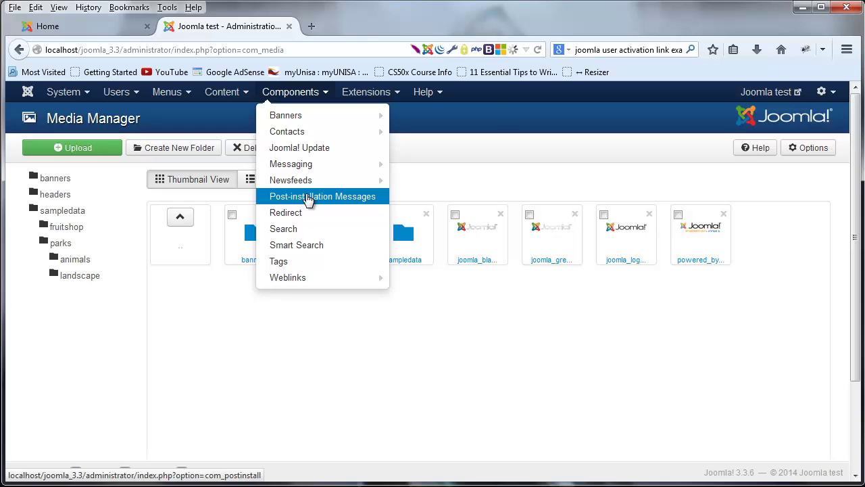
Open the Extension Manager and examine its Install page, including the package file upload area
{"action": "left_click", "coordinate": [362, 94]}
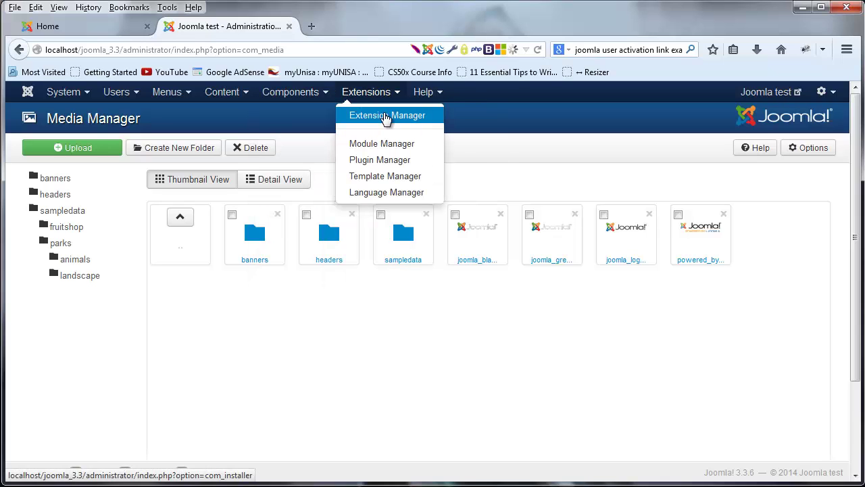
{"action": "left_click", "coordinate": [385, 116]}
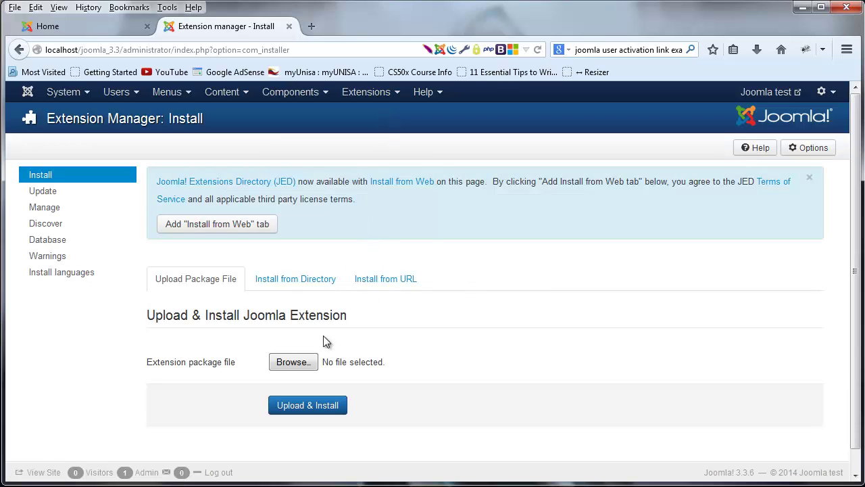
{"action": "scroll", "coordinate": [324, 314], "scroll_direction": "down", "scroll_amount": 1}
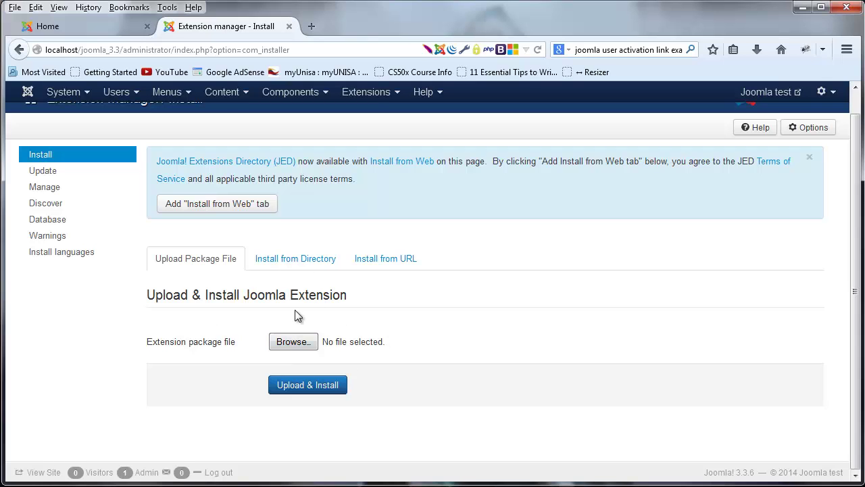
{"action": "scroll", "coordinate": [301, 334], "scroll_direction": "up", "scroll_amount": 1}
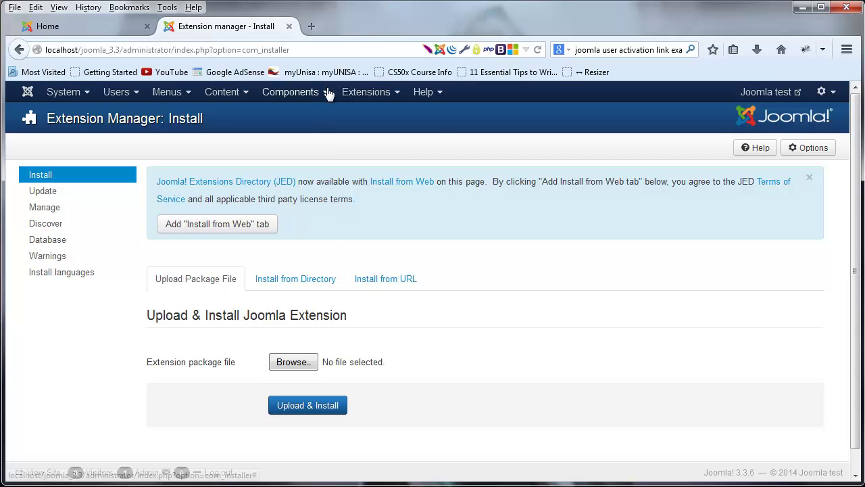
Review the other Extensions managers and examine the Popular Tags, Latest Articles and Login Form modules on the public home page
{"action": "left_click", "coordinate": [365, 92]}
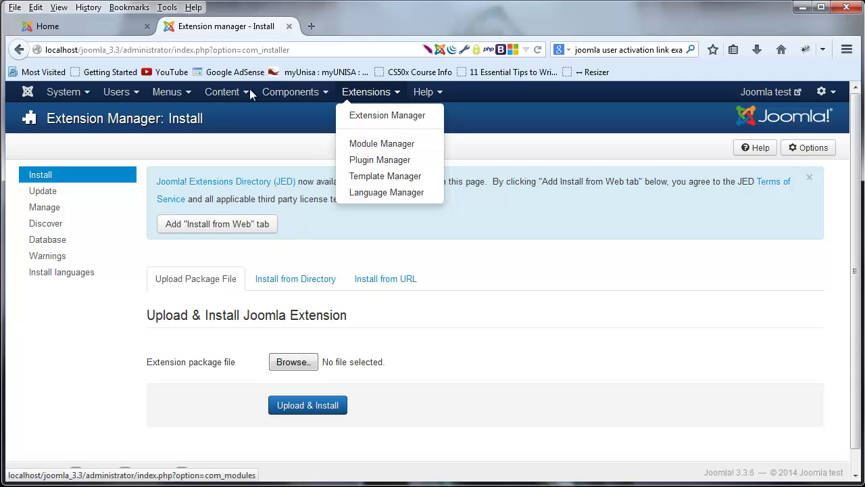
{"action": "left_click", "coordinate": [102, 25]}
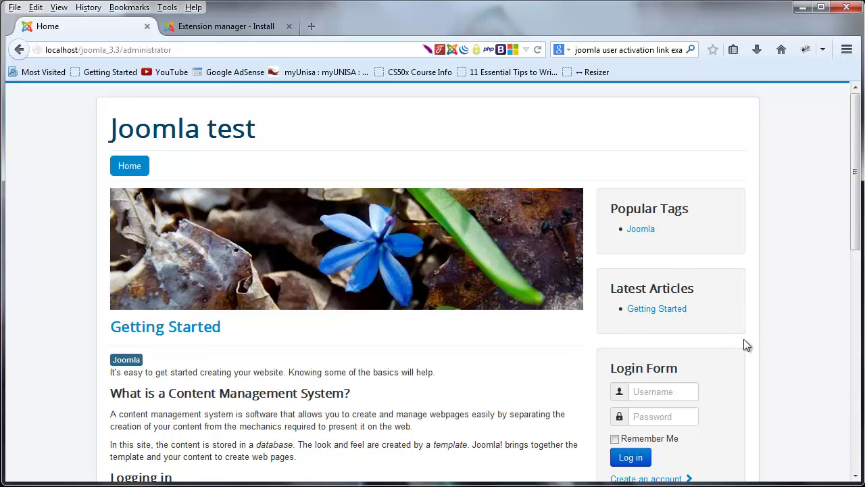
{"action": "scroll", "coordinate": [758, 324], "scroll_direction": "down", "scroll_amount": 2}
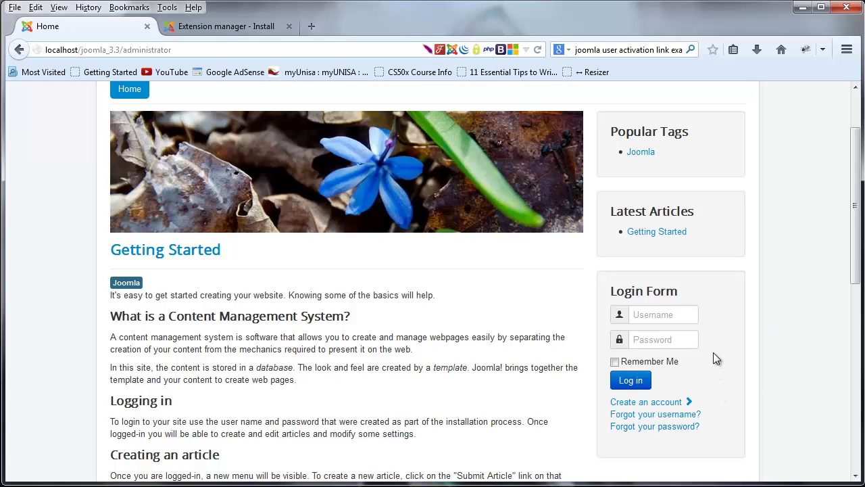
{"action": "scroll", "coordinate": [258, 218], "scroll_direction": "up", "scroll_amount": 2}
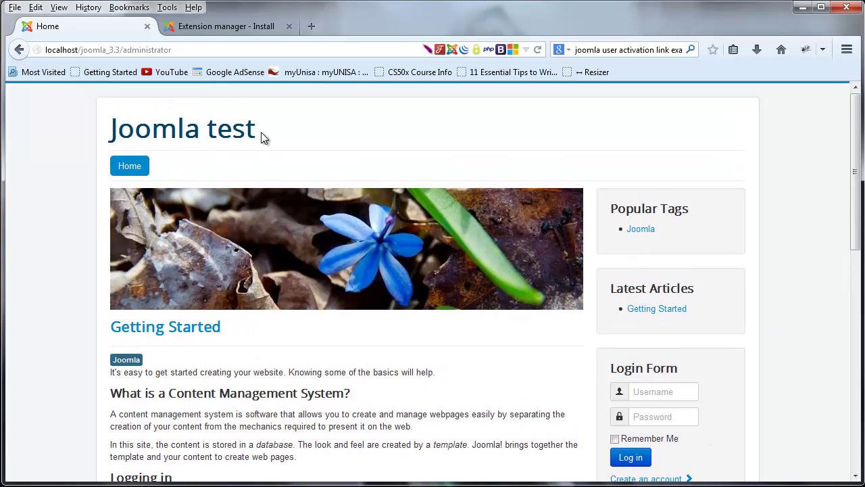
Open the Module Manager in the administration area and compare its site modules with those on the public home page
{"action": "left_click", "coordinate": [223, 26]}
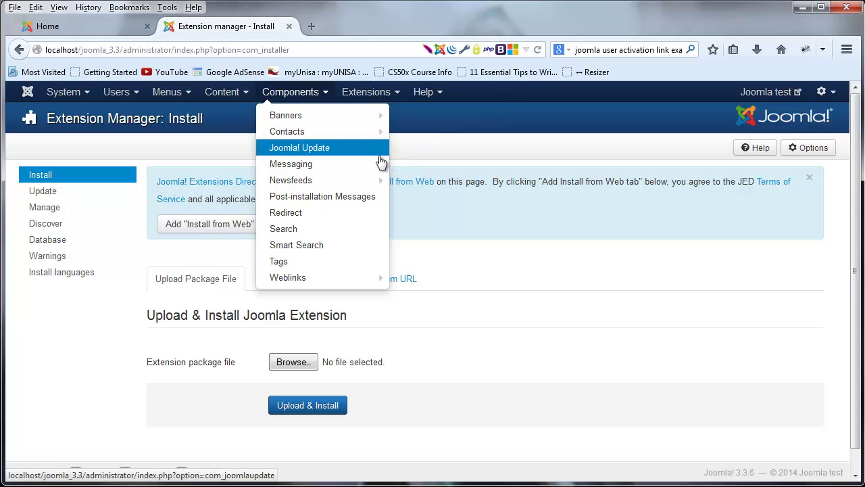
{"action": "left_click", "coordinate": [366, 92]}
{"action": "left_click", "coordinate": [362, 140]}
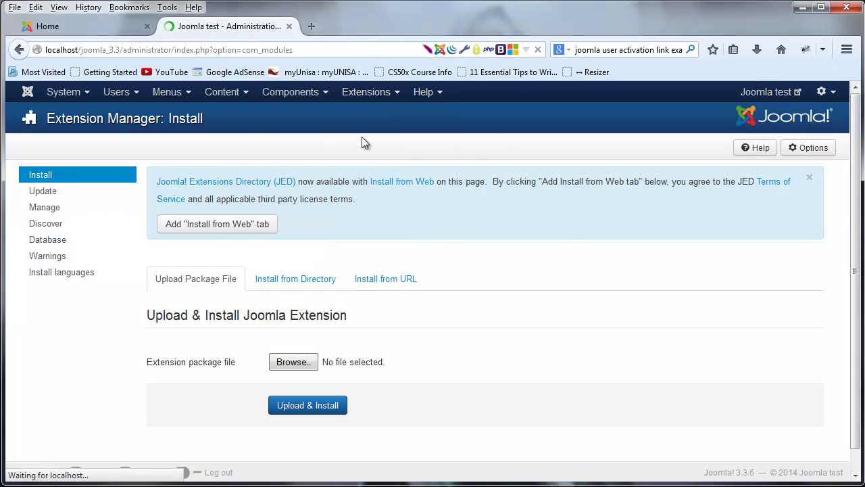
{"action": "scroll", "coordinate": [324, 317], "scroll_direction": "down", "scroll_amount": 1}
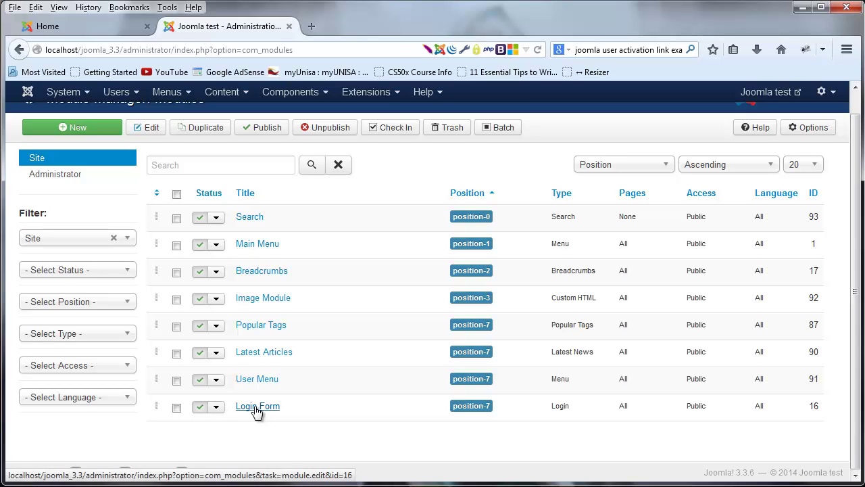
{"action": "left_click", "coordinate": [75, 26]}
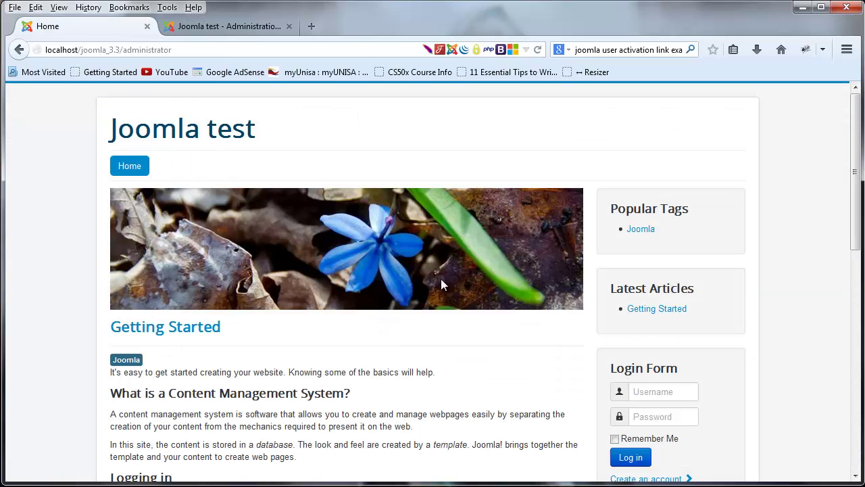
{"action": "left_click", "coordinate": [221, 26]}
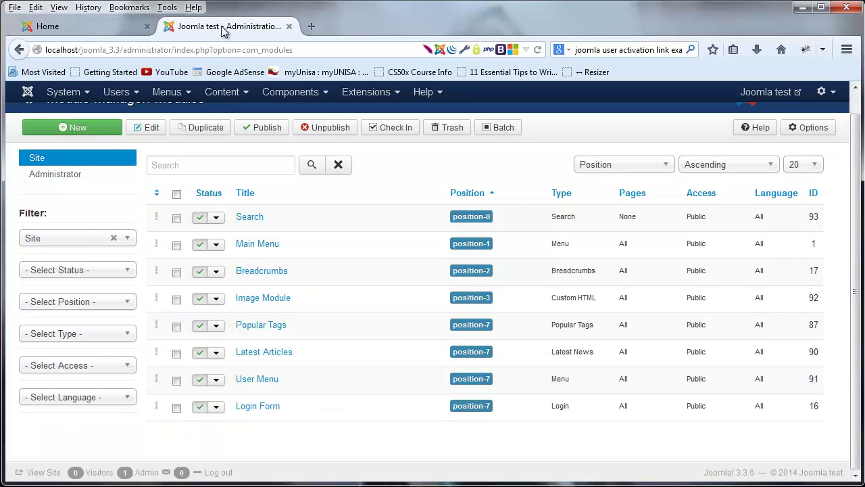
Compare the site modules listed in the Module Manager with the modules displayed on the public home page
{"action": "left_click", "coordinate": [125, 26]}
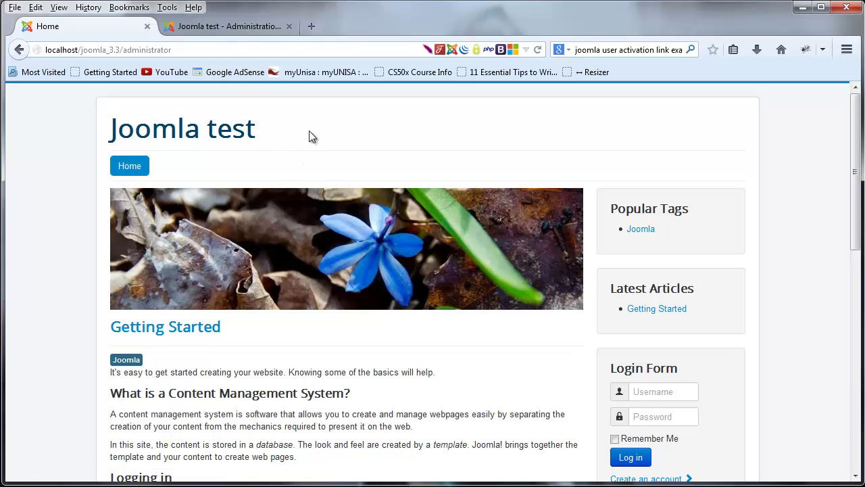
{"action": "left_click", "coordinate": [231, 27]}
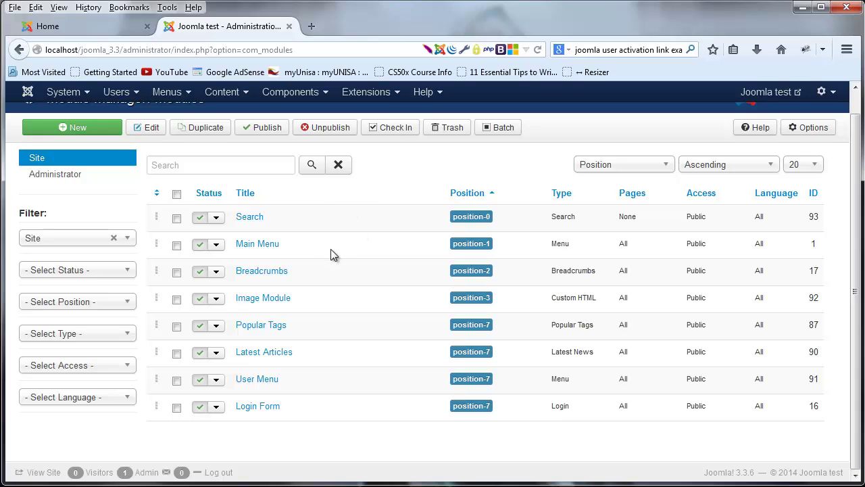
{"action": "left_click", "coordinate": [97, 25]}
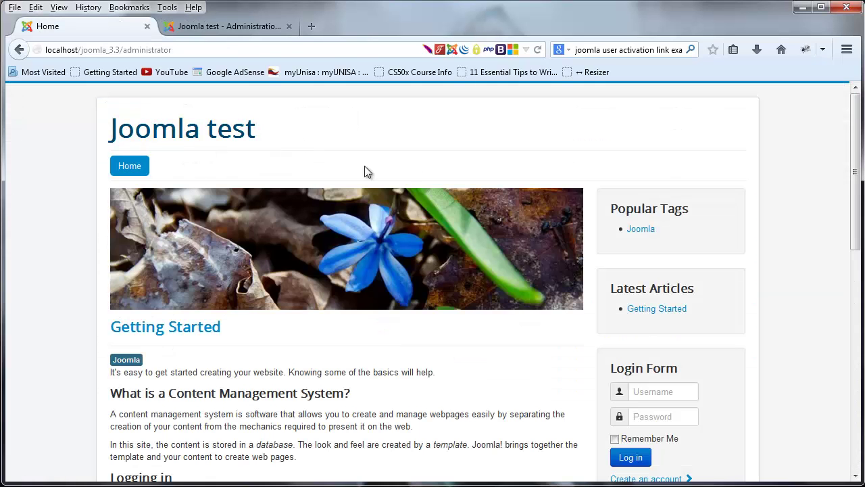
{"action": "scroll", "coordinate": [615, 206], "scroll_direction": "down", "scroll_amount": 8}
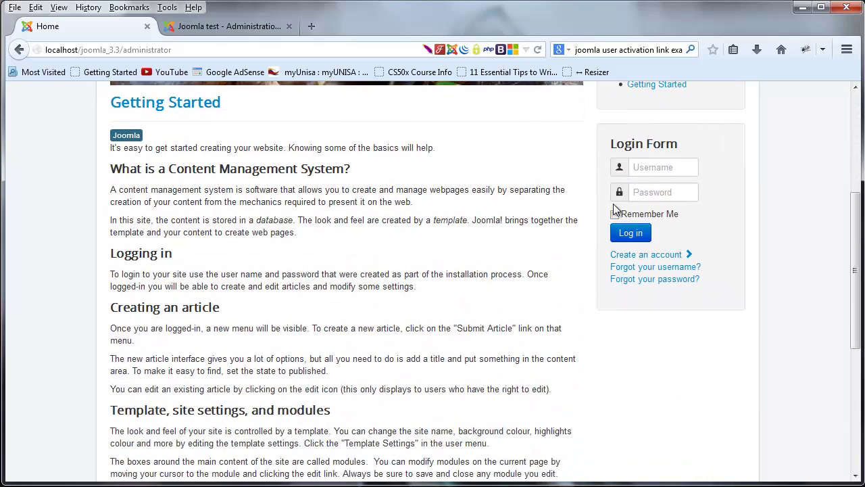
{"action": "scroll", "coordinate": [615, 206], "scroll_direction": "up", "scroll_amount": 8}
{"action": "left_click", "coordinate": [234, 28]}
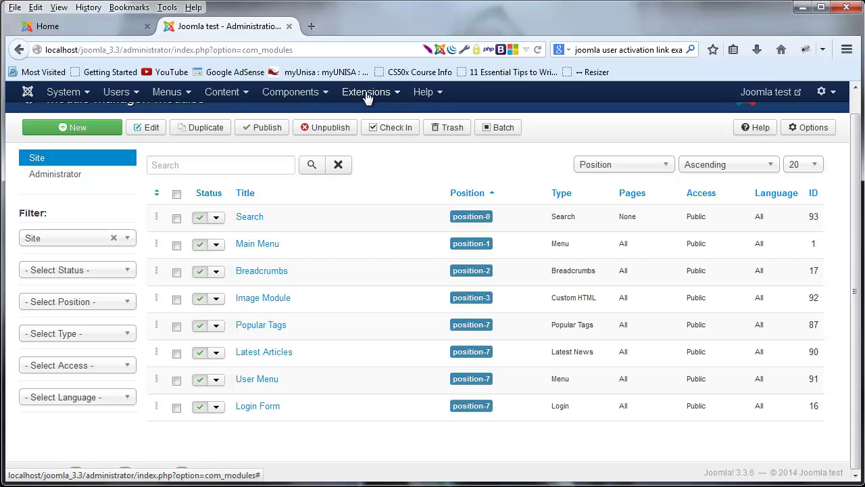
Open the Template Manager and set Hathor as the default administrator template style
{"action": "left_click", "coordinate": [391, 95]}
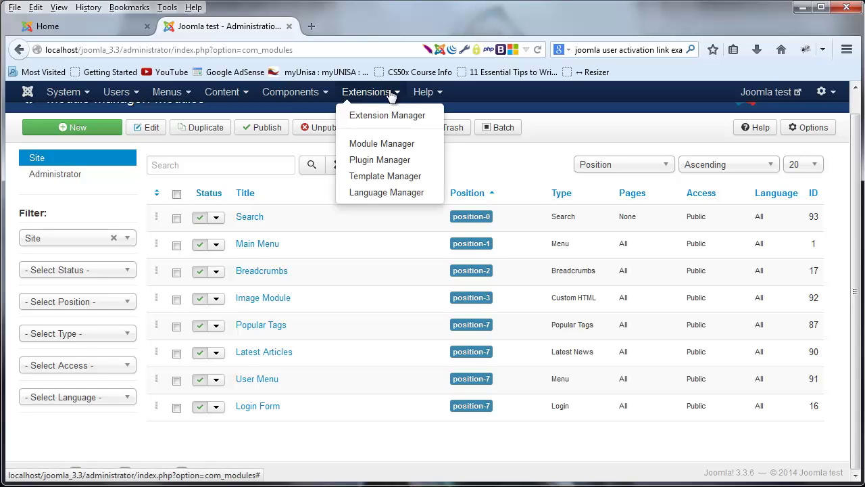
{"action": "left_click", "coordinate": [426, 178]}
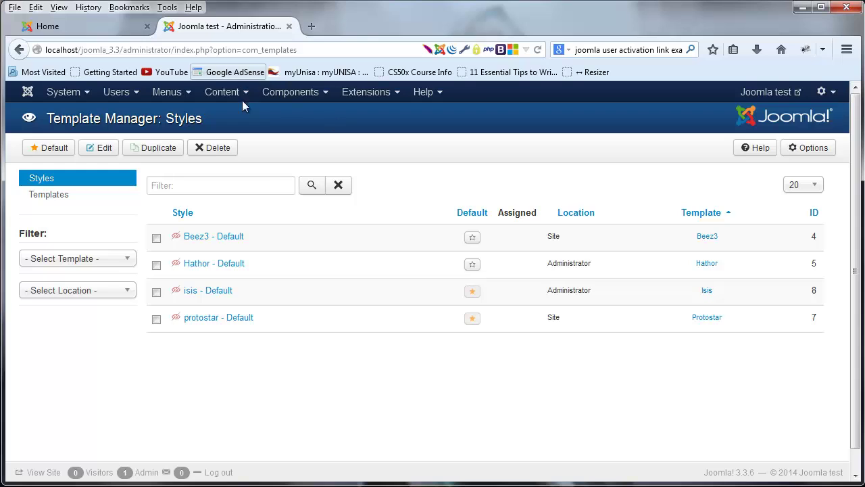
{"action": "left_click", "coordinate": [472, 264]}
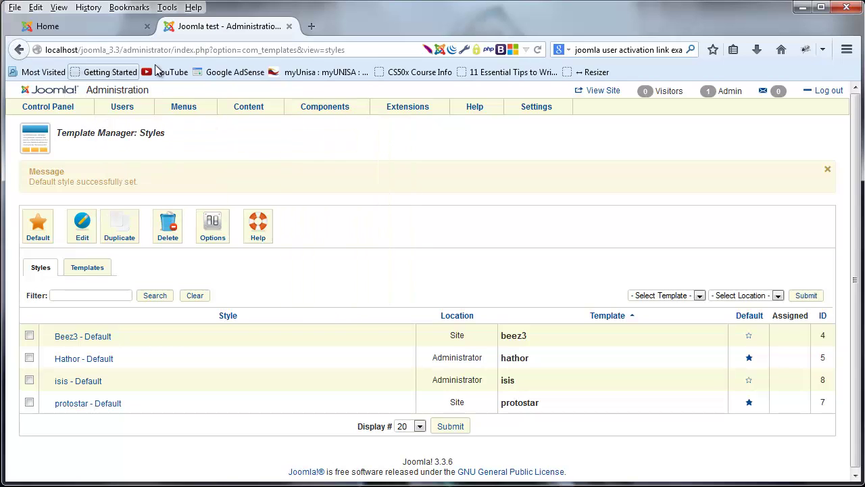
Review the Hathor administration menus, reopen the Template Manager and set isis as the default administrator style
{"action": "mouse_move", "coordinate": [537, 108]}
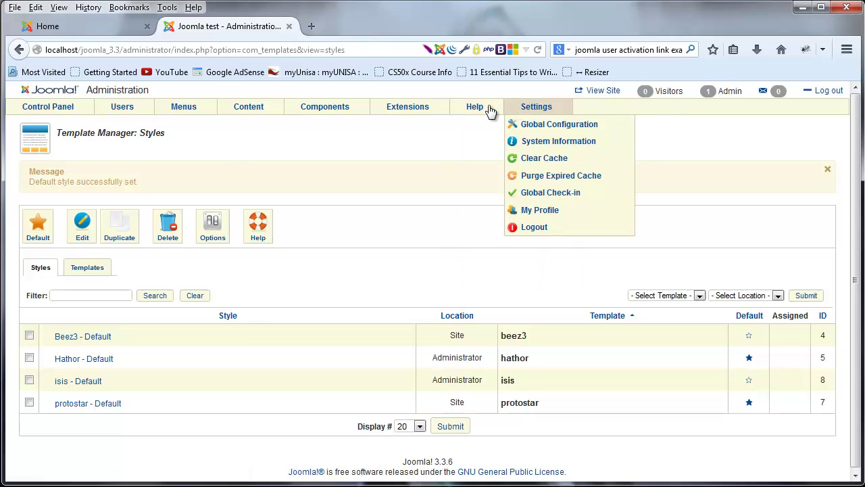
{"action": "mouse_move", "coordinate": [411, 108]}
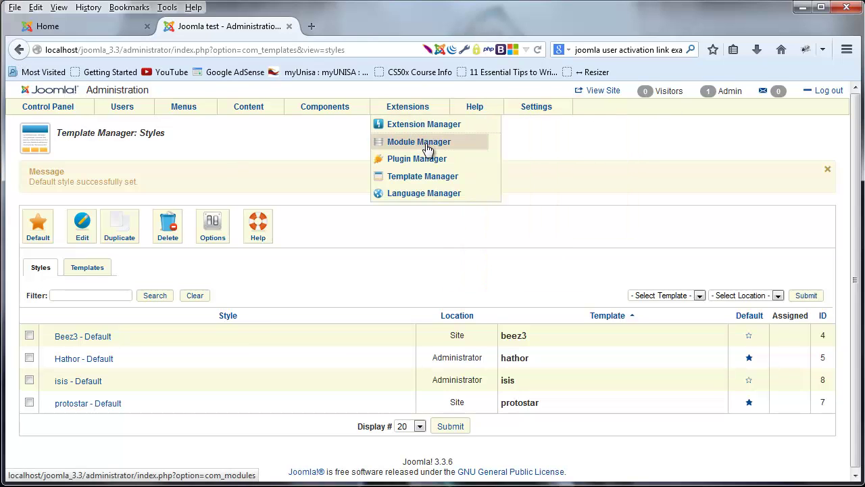
{"action": "left_click", "coordinate": [423, 177]}
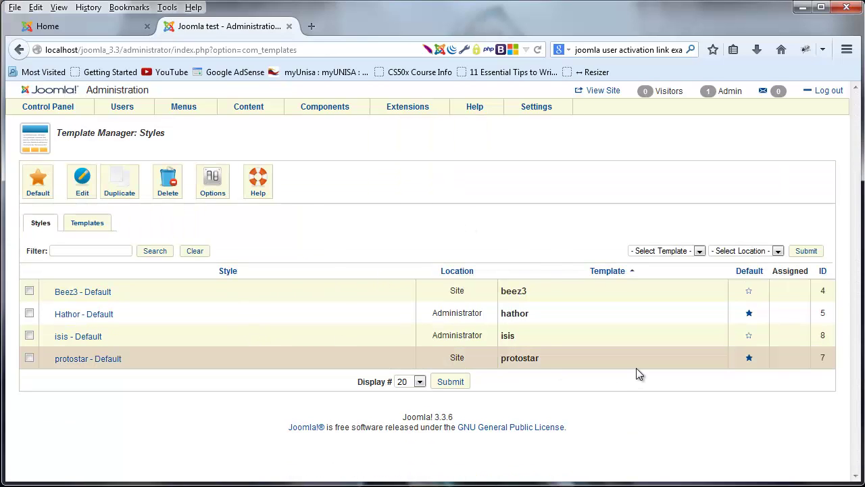
{"action": "left_click", "coordinate": [749, 335]}
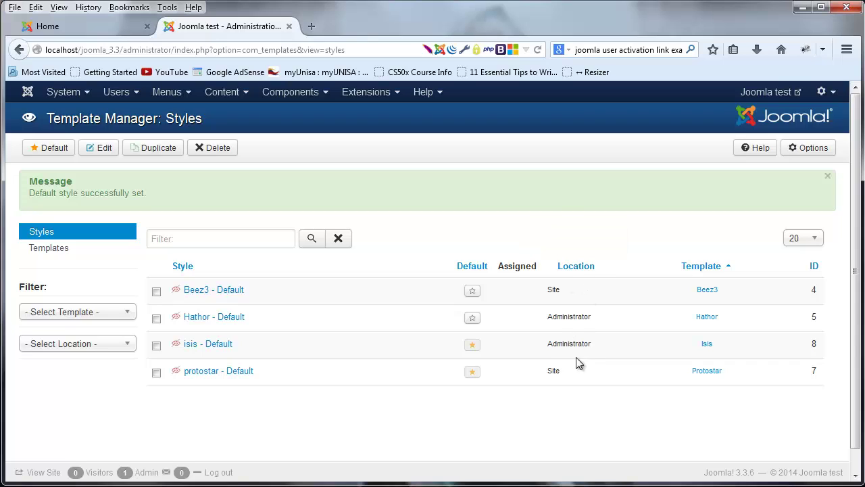
Examine which template styles apply to the Administrator and Site locations, checking the public home page alongside the list
{"action": "left_click_drag", "start_coordinate": [544, 318], "coordinate": [599, 320]}
{"action": "left_click_drag", "start_coordinate": [545, 344], "coordinate": [606, 349]}
{"action": "left_click", "coordinate": [556, 291]}
{"action": "double_click", "coordinate": [556, 290]}
{"action": "double_click", "coordinate": [553, 369]}
{"action": "left_click", "coordinate": [77, 27]}
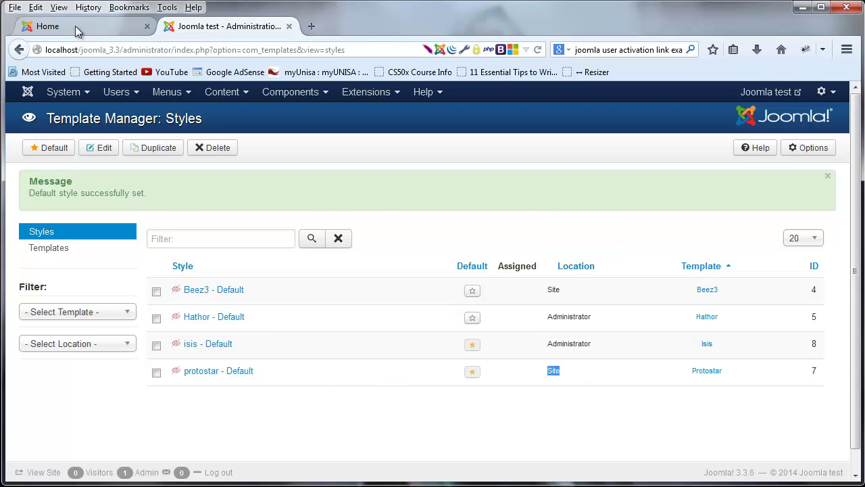
{"action": "left_click", "coordinate": [241, 28]}
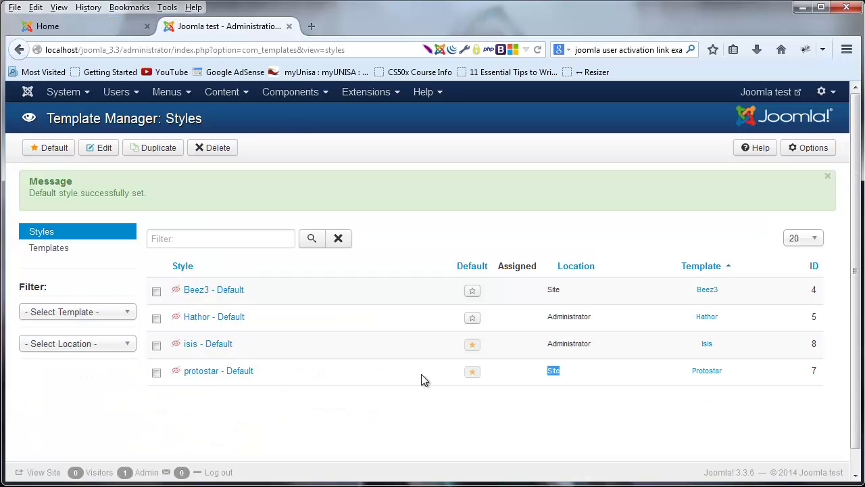
Set Beez3 as the default site template style and reload the public home page
{"action": "left_click", "coordinate": [472, 296]}
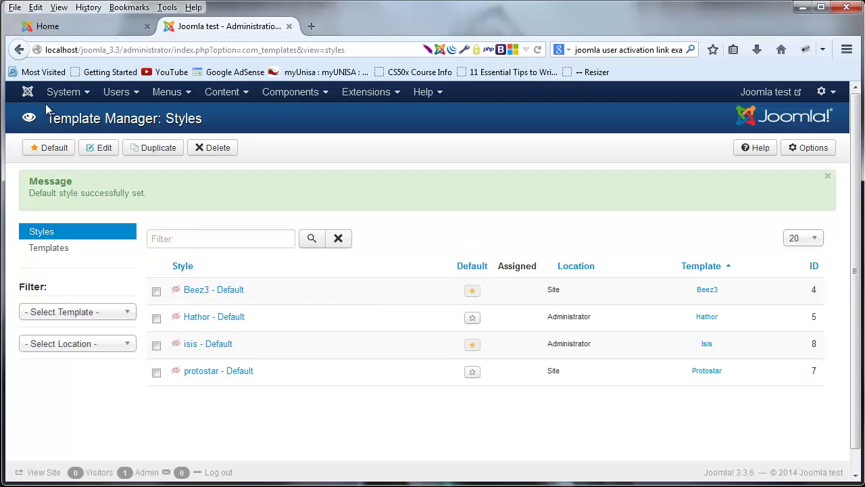
{"action": "left_click", "coordinate": [76, 27]}
{"action": "left_click", "coordinate": [537, 51]}
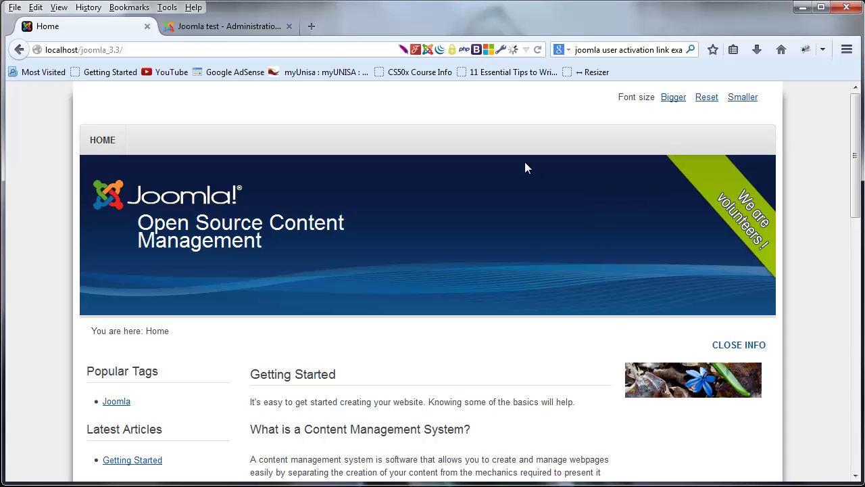
Examine the Beez3 layout of the home page, including its header, modules, login form and article
{"action": "scroll", "coordinate": [525, 162], "scroll_direction": "down", "scroll_amount": 10}
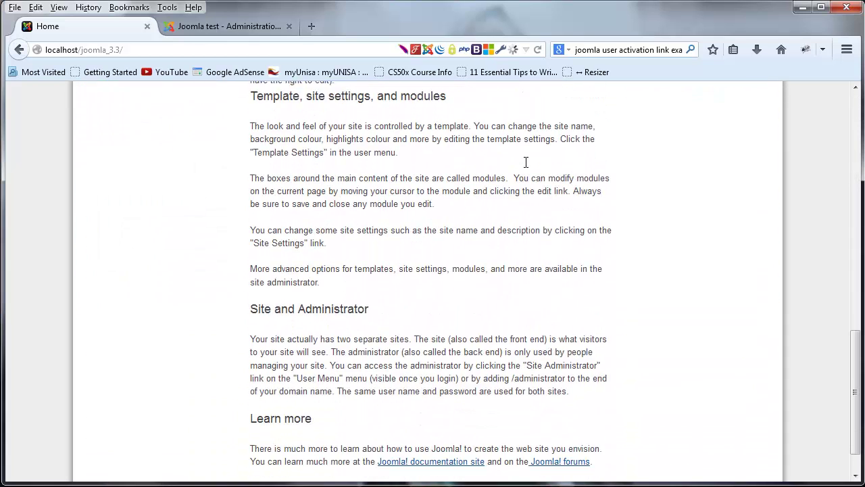
{"action": "scroll", "coordinate": [525, 162], "scroll_direction": "up", "scroll_amount": 10}
{"action": "scroll", "coordinate": [182, 146], "scroll_direction": "down", "scroll_amount": 2}
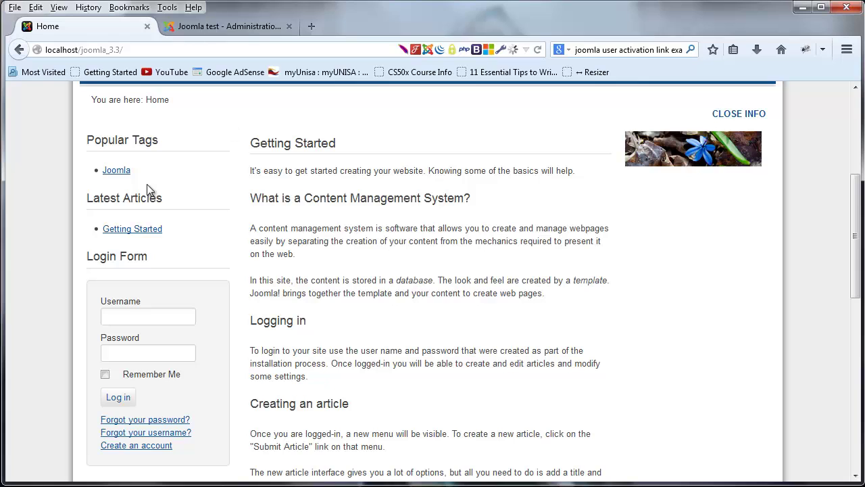
{"action": "scroll", "coordinate": [315, 332], "scroll_direction": "up", "scroll_amount": 5}
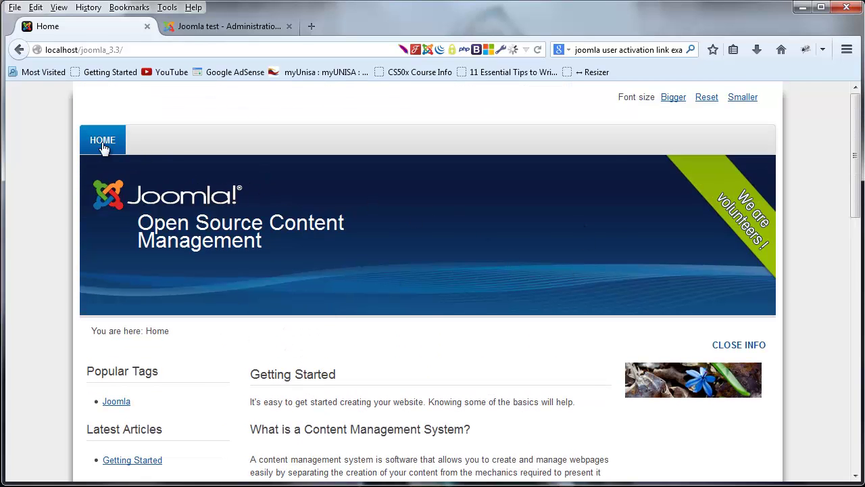
{"action": "scroll", "coordinate": [742, 230], "scroll_direction": "down", "scroll_amount": 7}
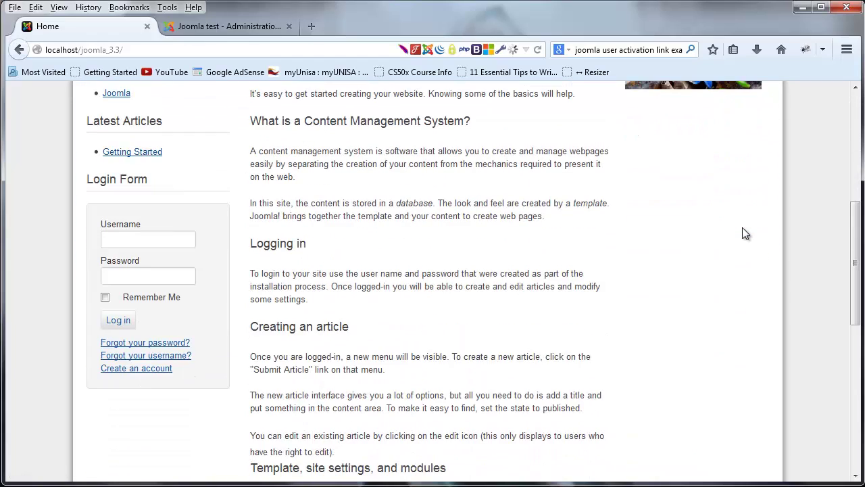
{"action": "scroll", "coordinate": [742, 234], "scroll_direction": "down", "scroll_amount": 4}
{"action": "scroll", "coordinate": [742, 233], "scroll_direction": "up", "scroll_amount": 13}
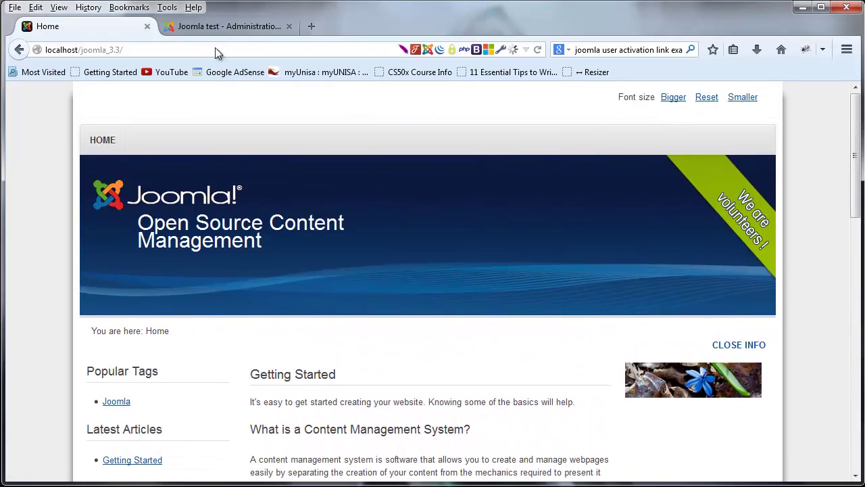
Check the default styles in the Template Manager, then highlight the start of the Getting Started article on the home page
{"action": "left_click", "coordinate": [202, 28]}
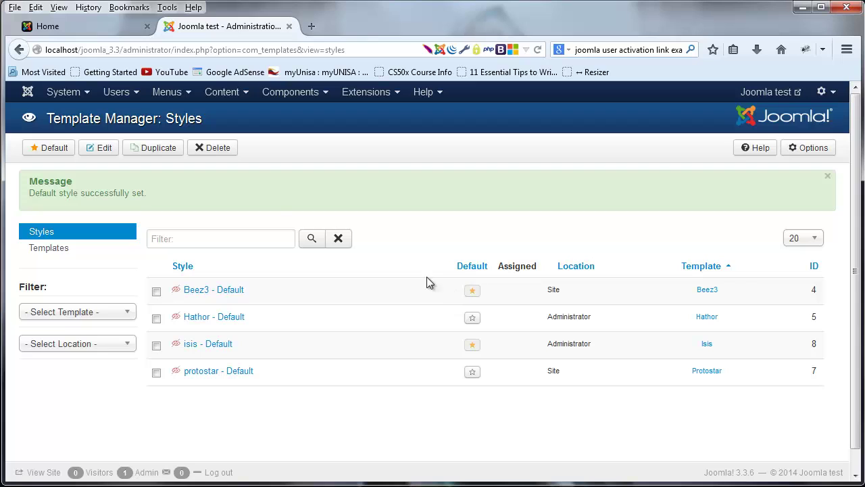
{"action": "left_click", "coordinate": [102, 27]}
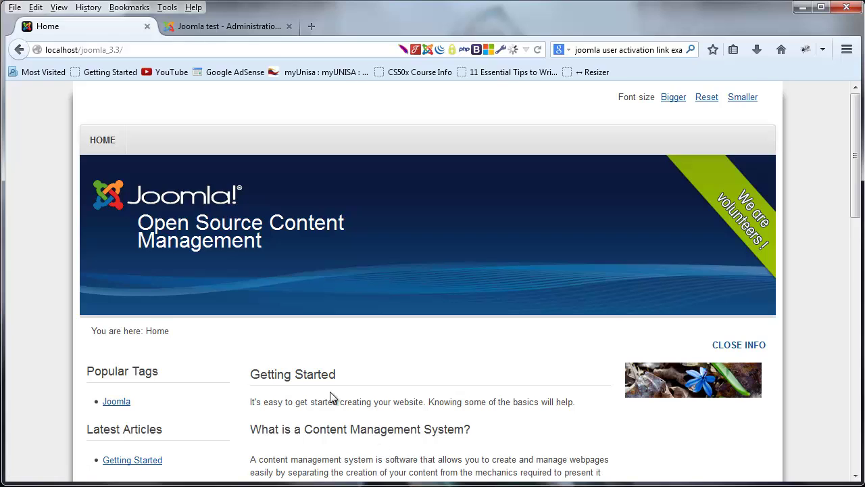
{"action": "scroll", "coordinate": [331, 394], "scroll_direction": "down", "scroll_amount": 4}
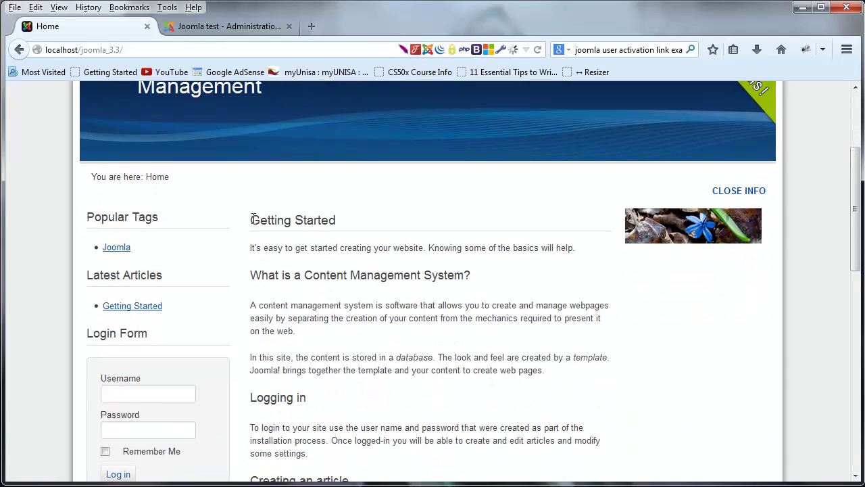
{"action": "left_click_drag", "start_coordinate": [251, 220], "coordinate": [301, 399]}
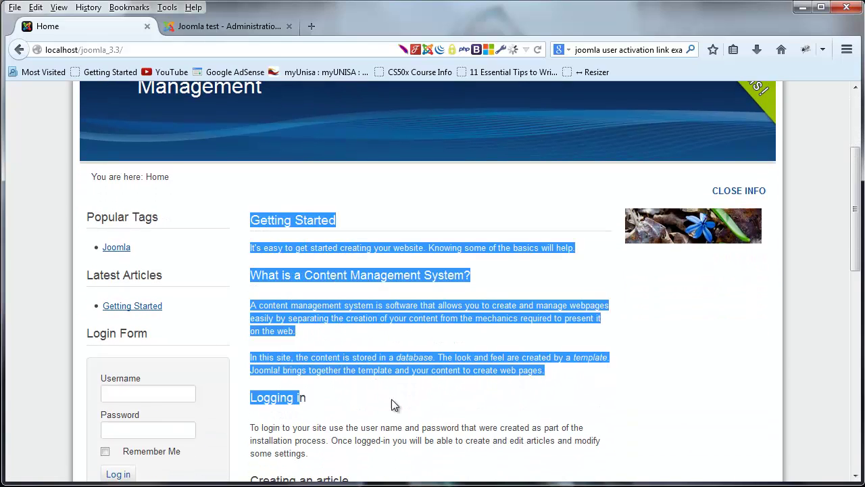
{"action": "scroll", "coordinate": [433, 280], "scroll_direction": "up", "scroll_amount": 4}
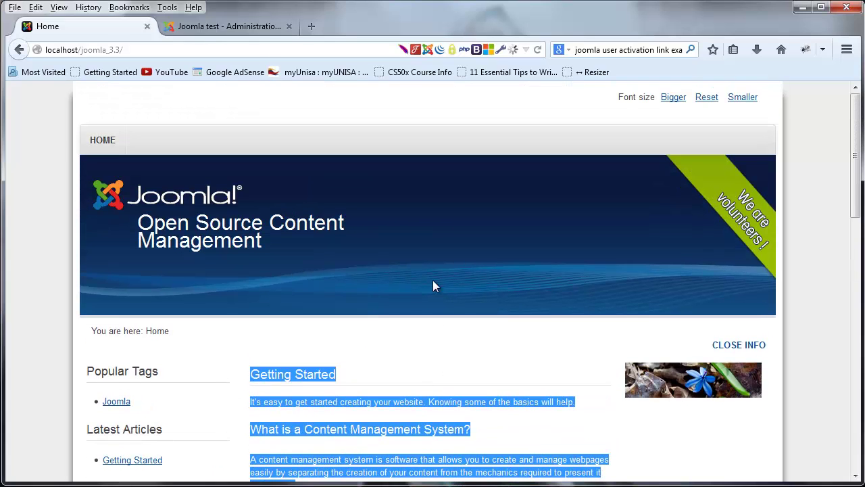
Return to the Template Manager and set protostar as the default site template style
{"action": "left_click", "coordinate": [247, 27]}
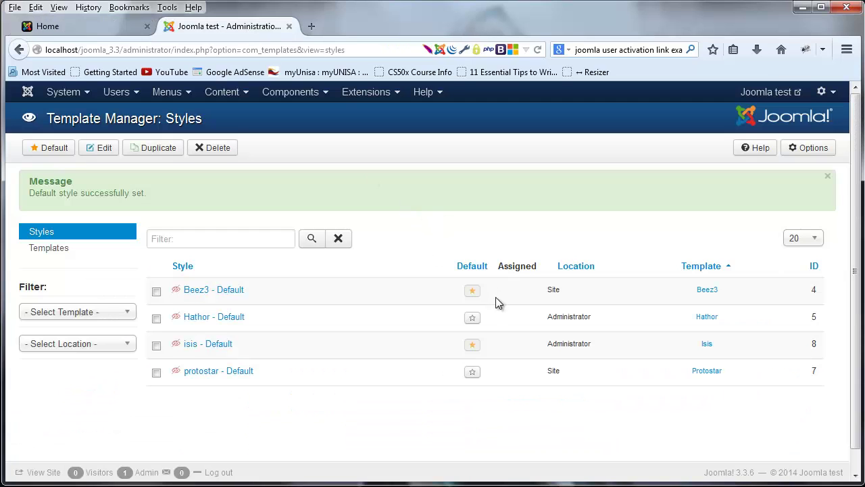
{"action": "left_click", "coordinate": [473, 372]}
Review the Help resources and the user account options, including Edit Account and Logout
{"action": "left_click", "coordinate": [382, 95]}
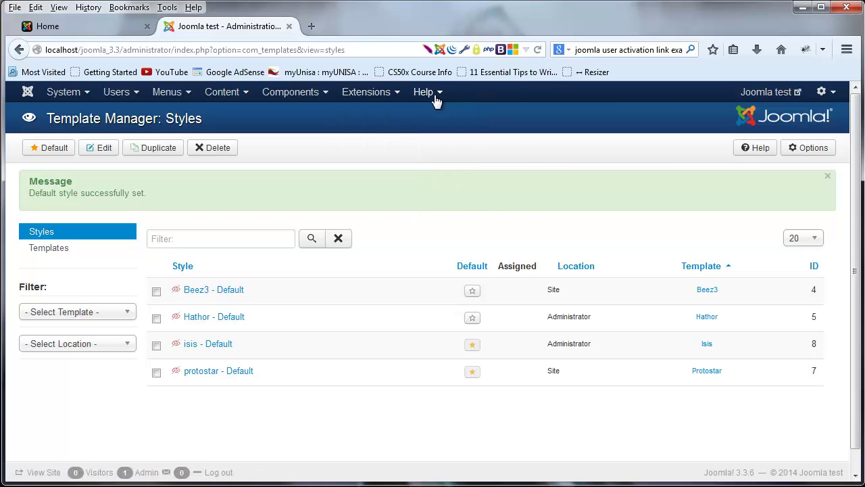
{"action": "mouse_move", "coordinate": [436, 100]}
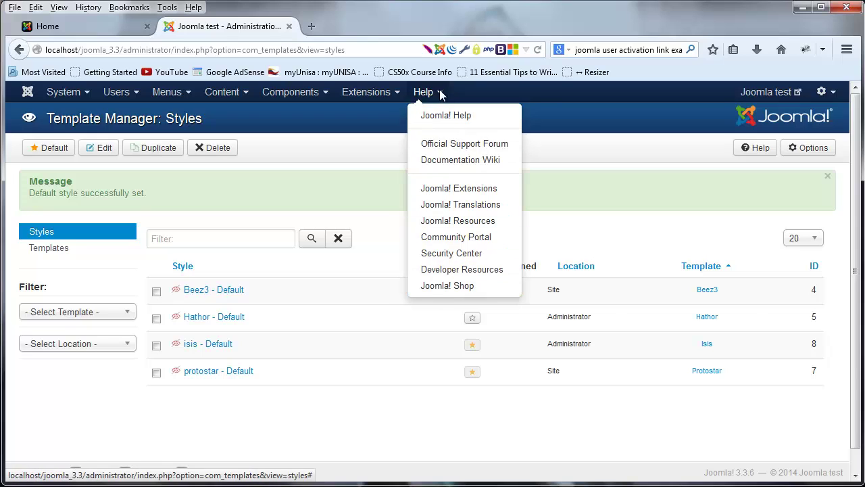
{"action": "left_click", "coordinate": [529, 134]}
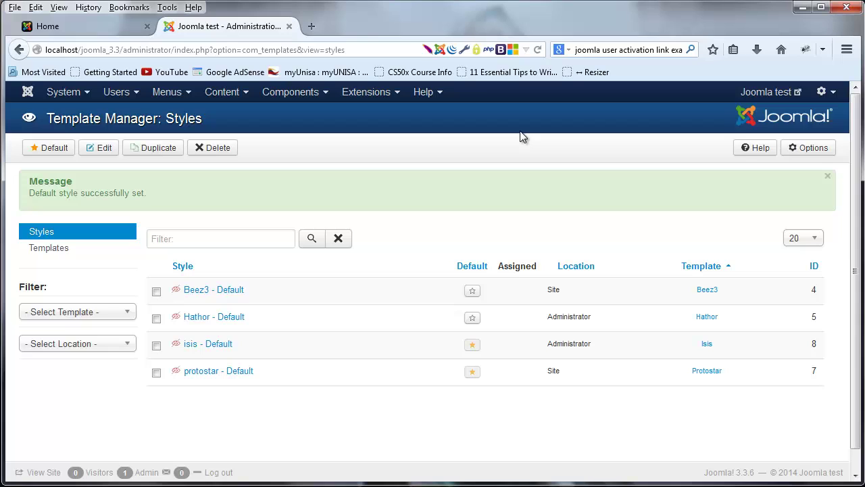
{"action": "left_click", "coordinate": [837, 93]}
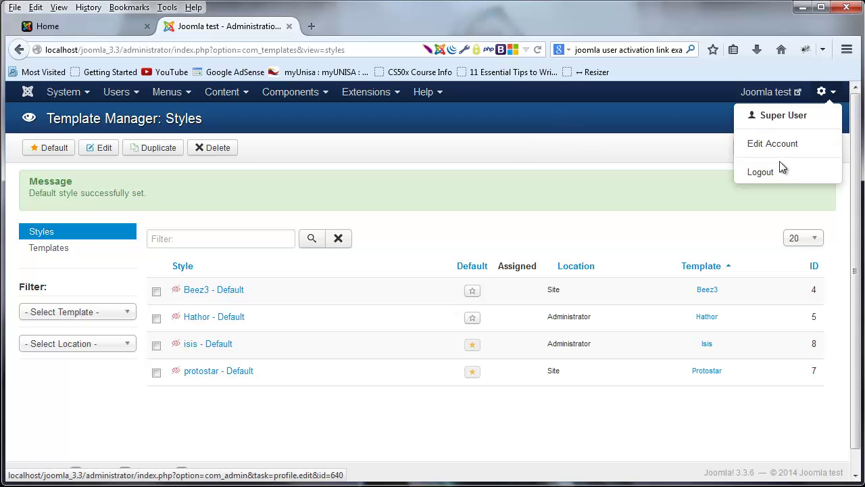